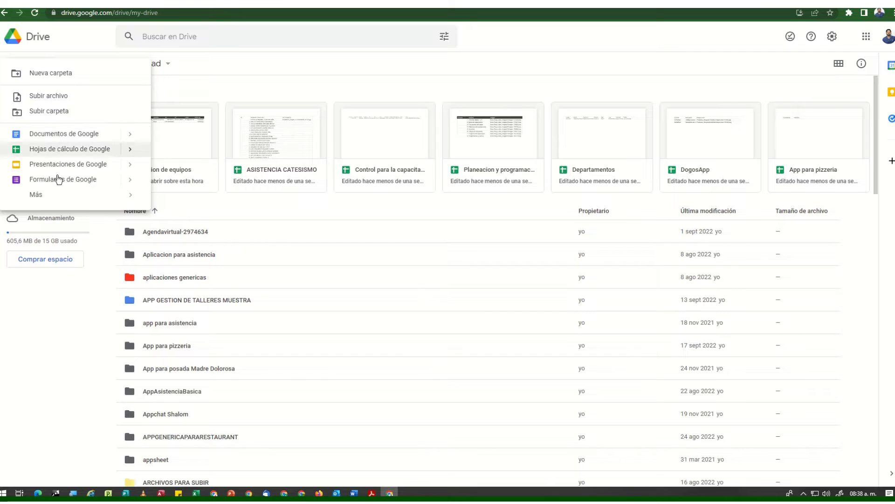
- Write "Vamos a crear un app para el monitero de inspeccionres" in a Sticky Notes note
left_click(179, 493)
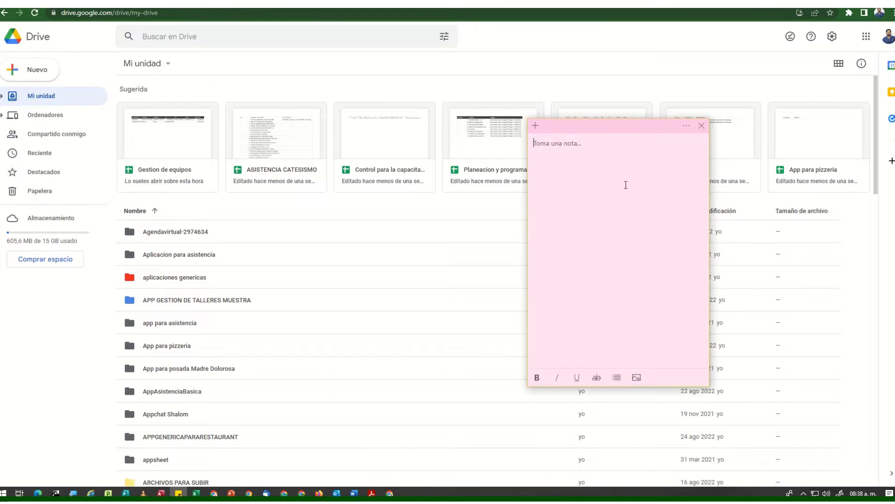
type("vamos")
key("BackSpace")
key("BackSpace")
key("BackSpace")
key("BackSpace")
key("BackSpace")
type("Vamos a crear un app para el monitero")
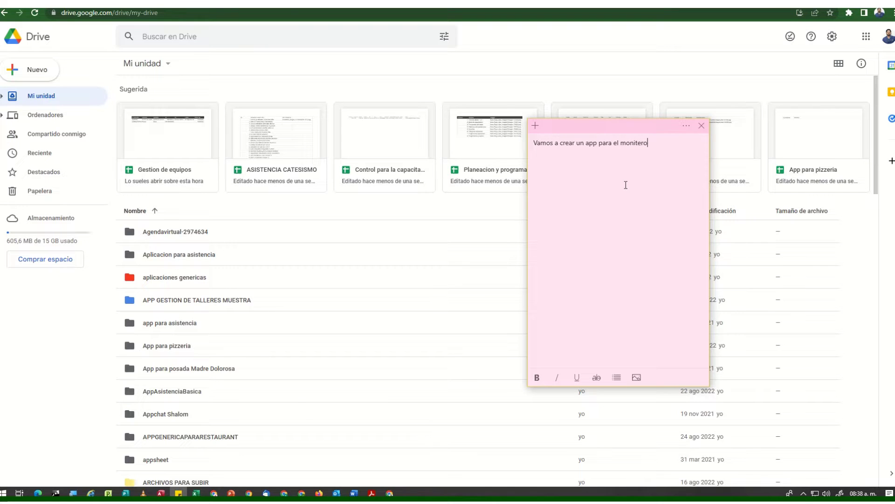
type(" de inspeccionres")
- Create a blank Google Sheets spreadsheet from Drive and title it "Monitoreo de inspecciones"
left_click(31, 70)
left_click(51, 148)
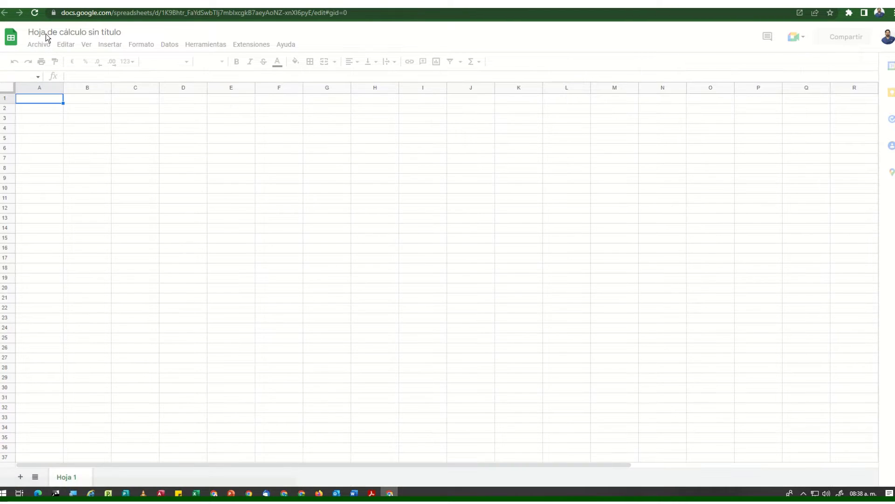
left_click(46, 34)
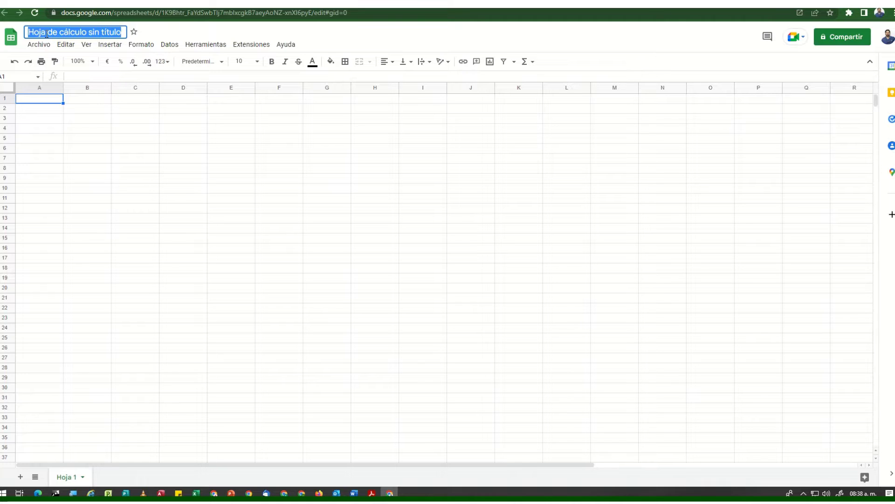
type("Monito")
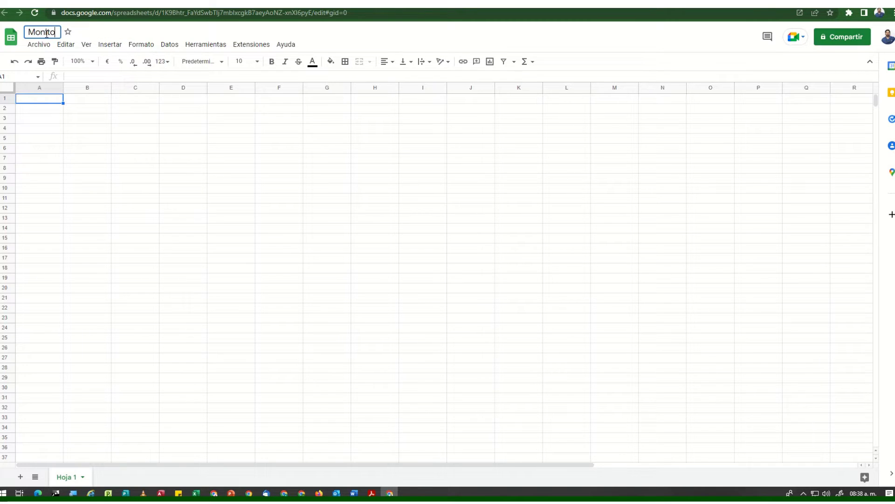
type("reo de inspecciones")
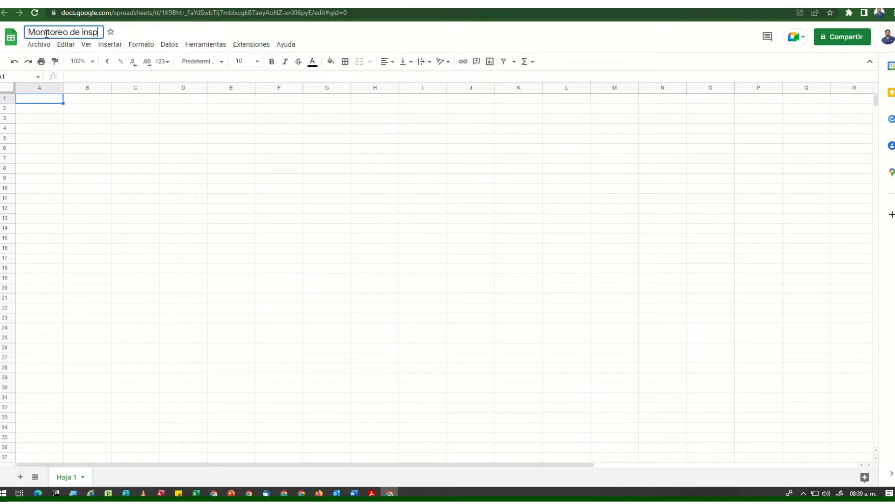
left_click(183, 297)
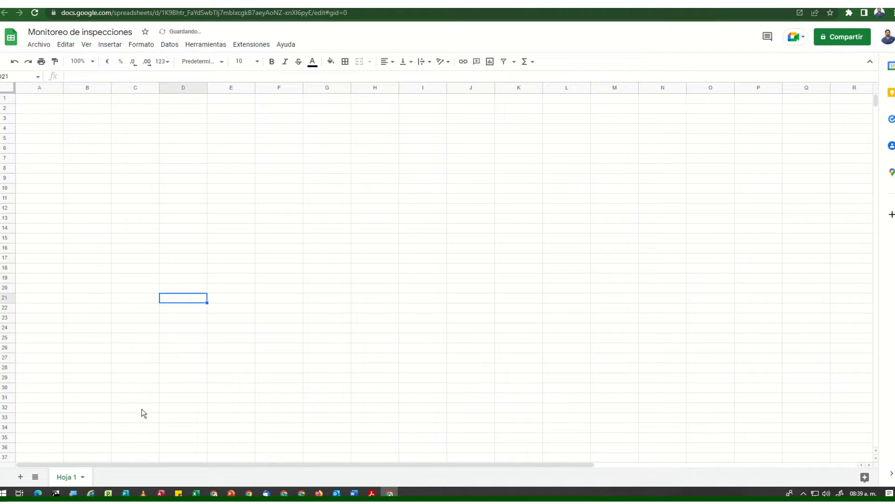
- Replace the sticky note's text with "creamos las tablas que utilizaremos"
left_click(178, 493)
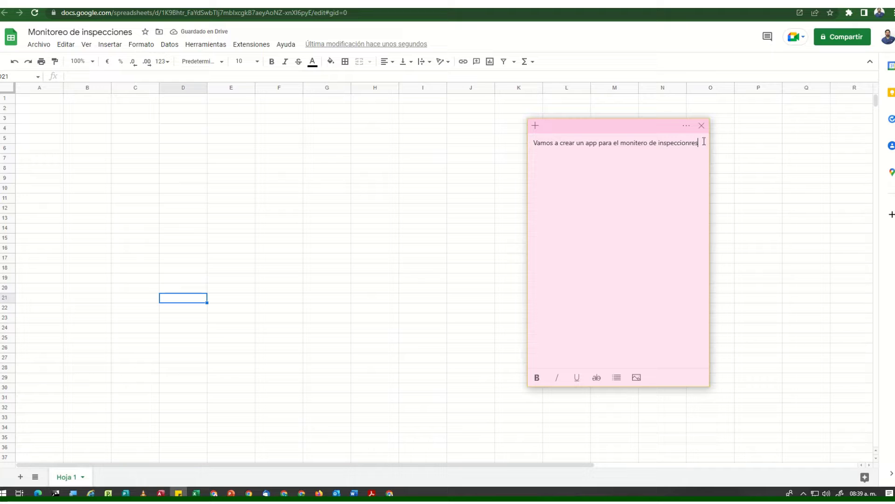
left_click_drag(706, 142, 395, 102)
type("crea")
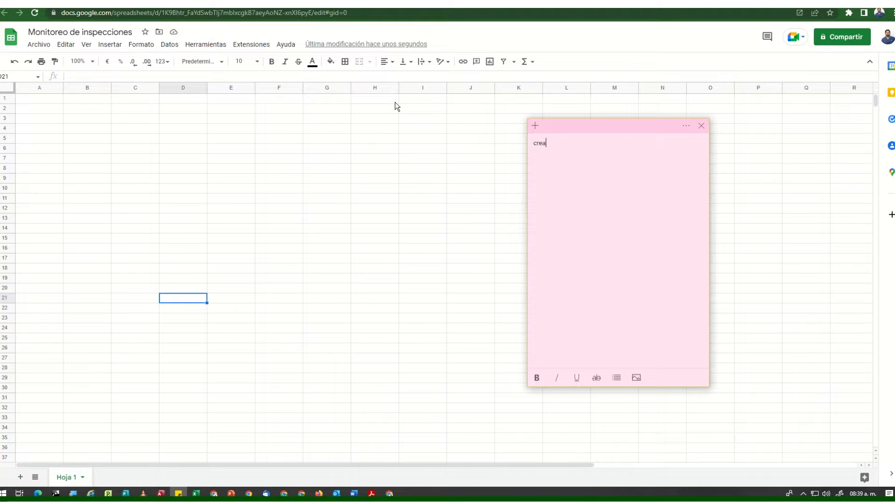
type("mos las tablas que utilizaremos")
- List the tables EQUIPOS, MANO DE OBRA, INPECCIONES and PROGRAMA on separate lines in the sticky note
type("en esta")
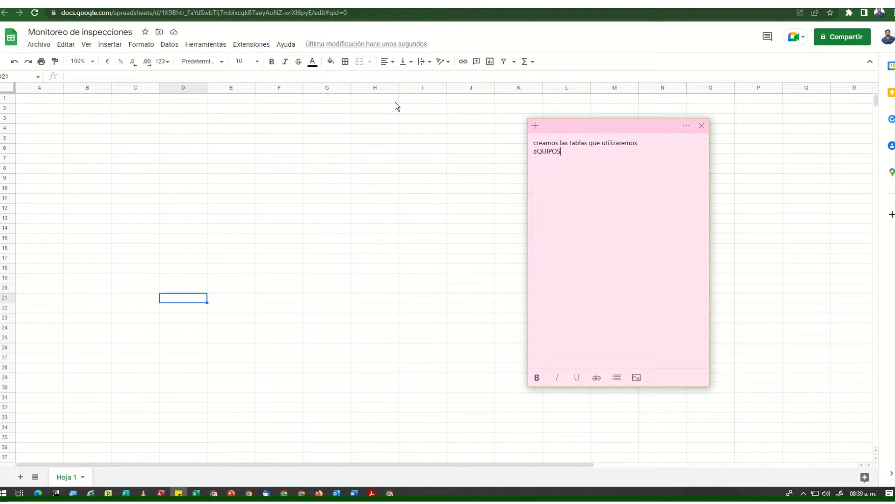
key("BackSpace")
key("BackSpace")
key("BackSpace")
key("BackSpace")
key("BackSpace")
key("BackSpace")
type("QUIPOS ")
type("MANO DE OBRA ")
type("INPECCIONES")
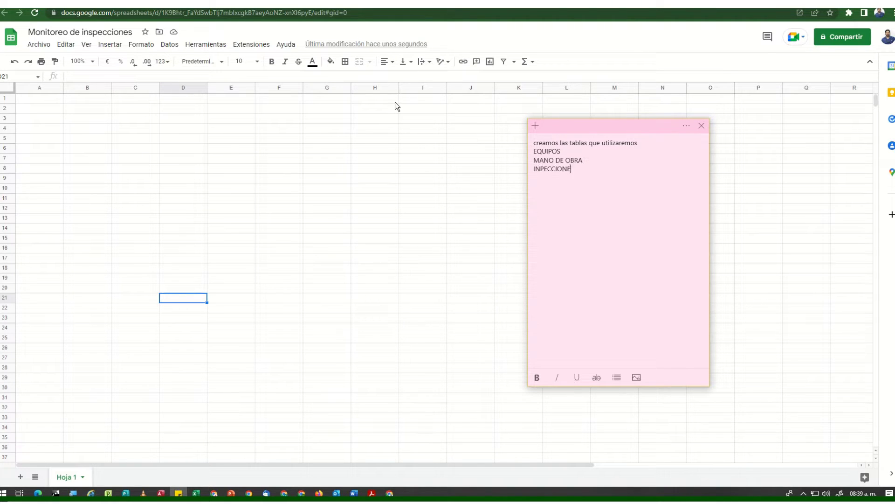
key("Return")
type("PROGRAMA")
- Return to the spreadsheet and rename the sheet Hoja 1 as "Equipos"
right_click(54, 478)
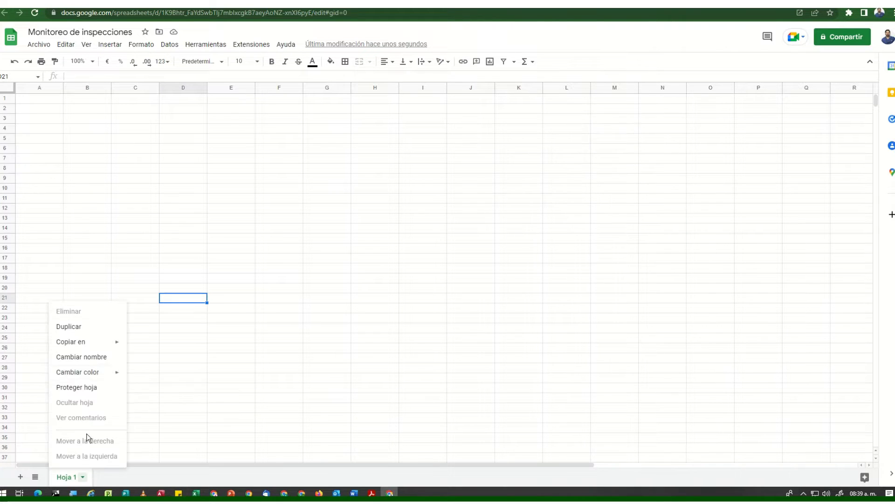
left_click(93, 363)
type("eQUIPOS")
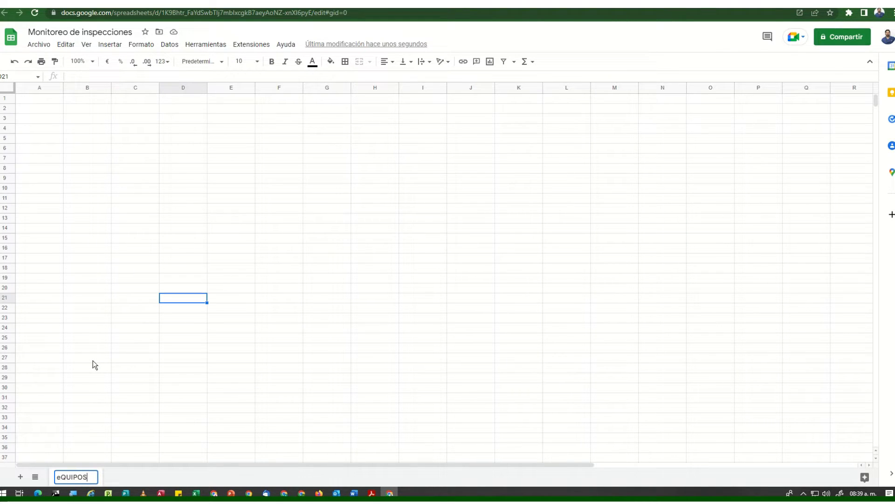
key("BackSpace")
key("BackSpace")
key("BackSpace")
key("BackSpace")
key("BackSpace")
key("BackSpace")
key("BackSpace")
type("E")
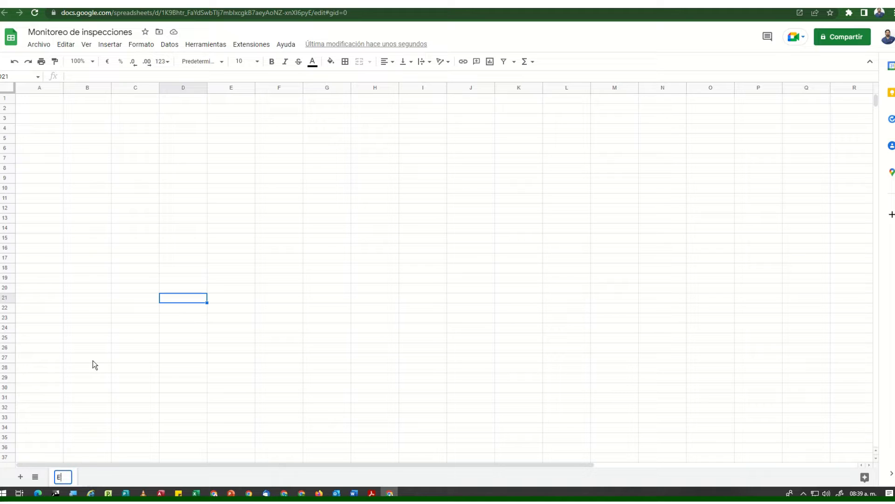
type("quipos")
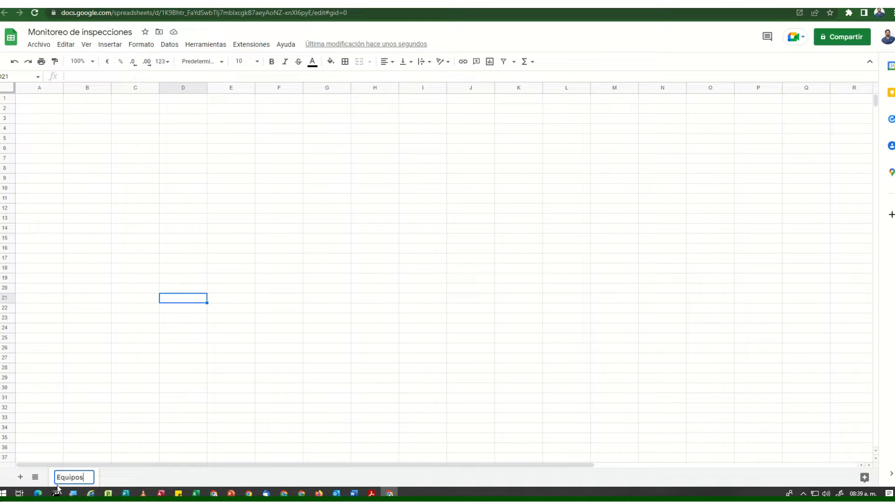
- Add a second sheet and name it "Mano de obra"
left_click(20, 477)
left_click(116, 477)
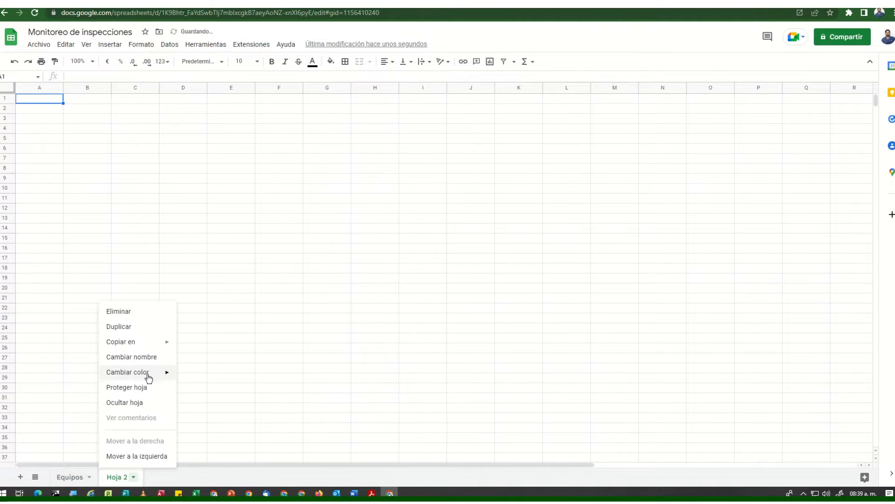
left_click(144, 358)
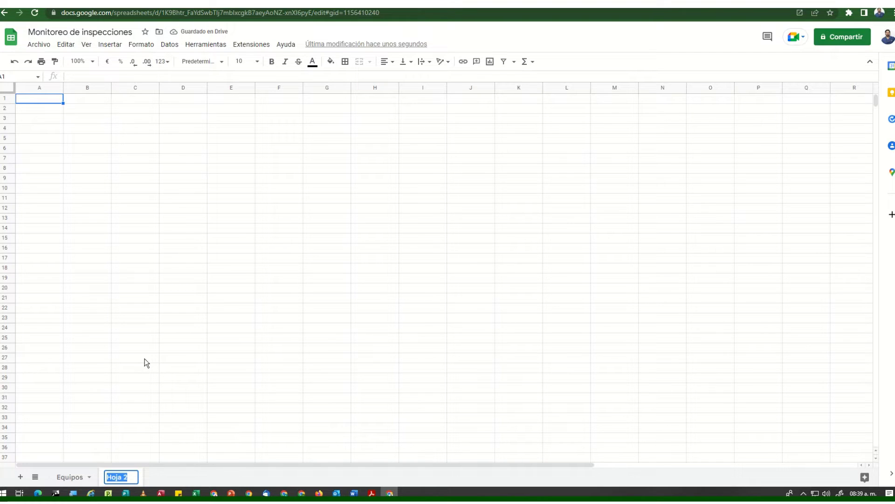
type("M")
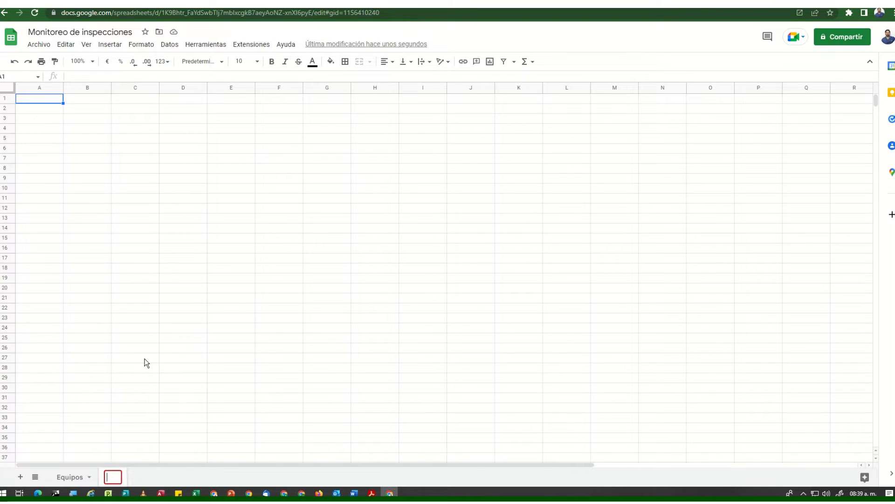
type("ano de obra")
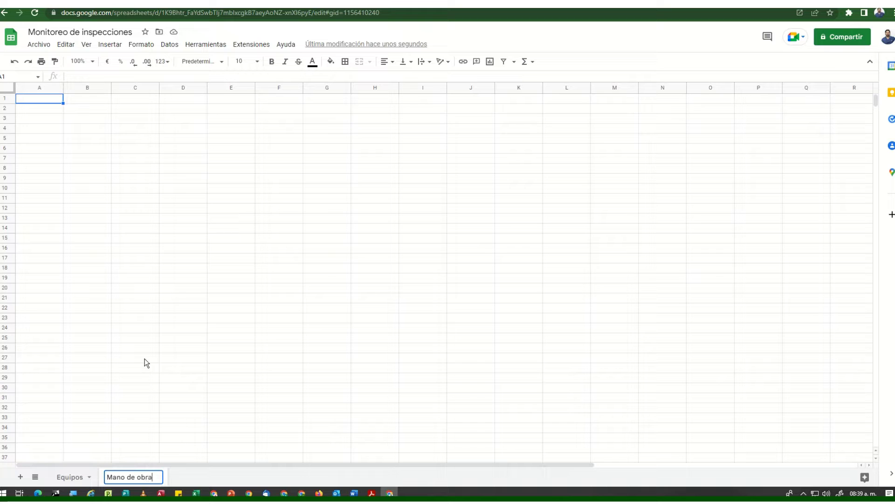
key("Return")
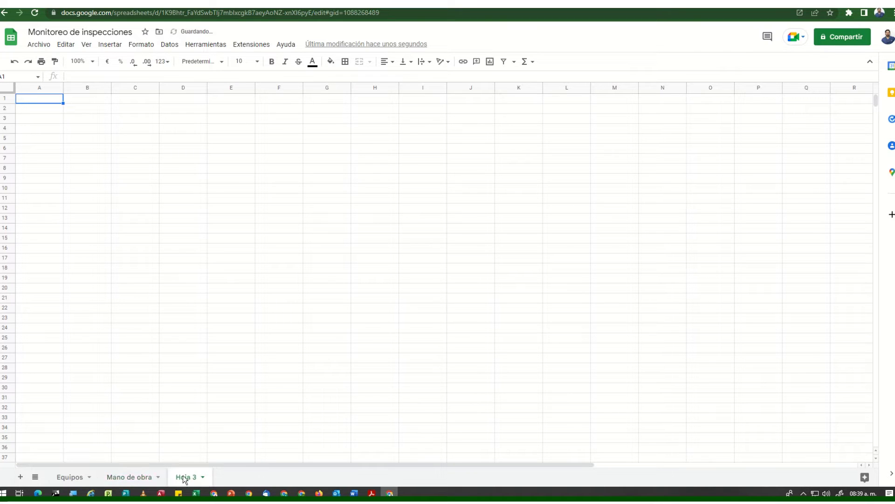
- Rename the third sheet, Hoja 3, as "Inspecciones"
right_click(183, 476)
left_click(190, 359)
type("Inspecciones")
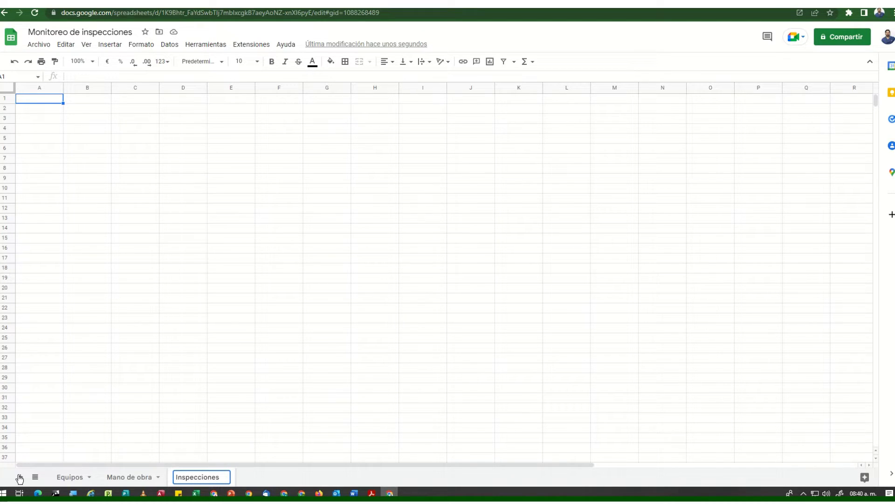
key("Return")
- Add a fourth sheet and name it "Productos"
left_click(19, 477)
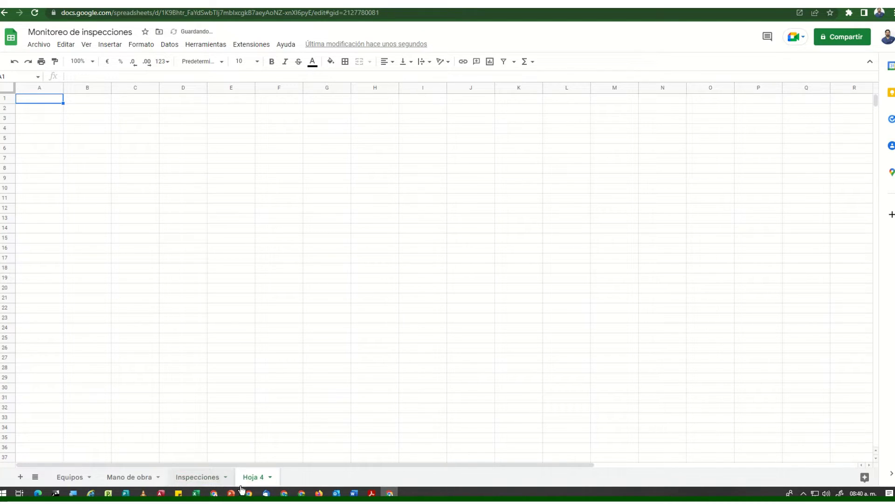
left_click(251, 482)
left_click(278, 359)
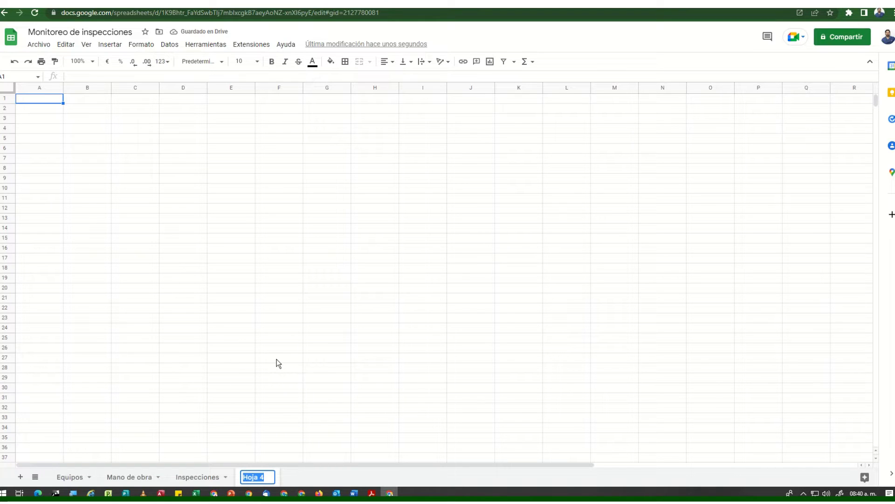
type("Productos")
- Add a fifth sheet and name it "Programa"
left_click(20, 476)
left_click(321, 479)
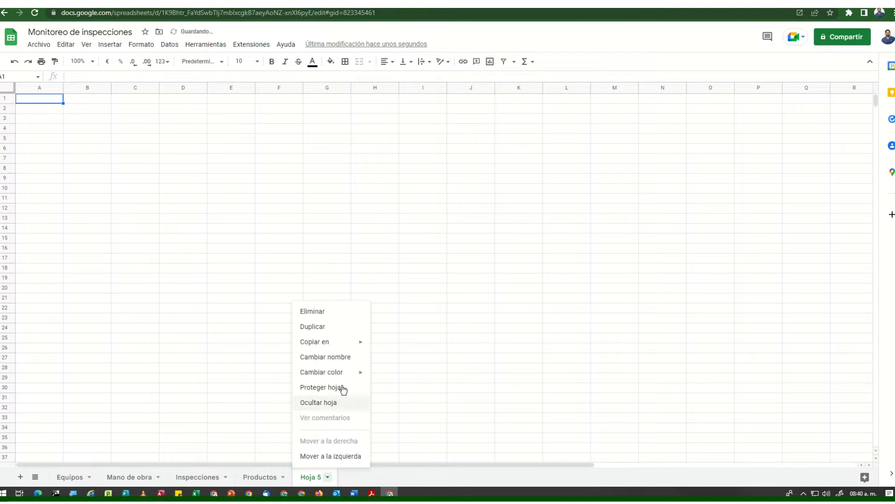
left_click(343, 359)
type("Programa")
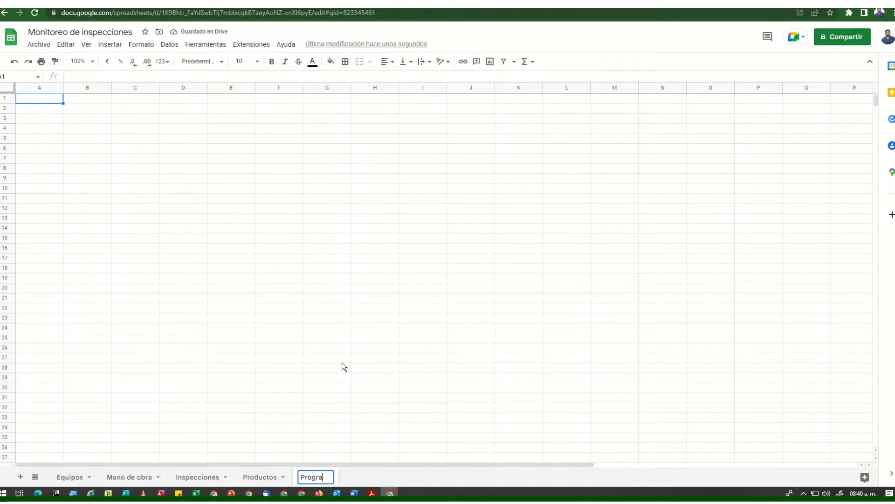
left_click(338, 338)
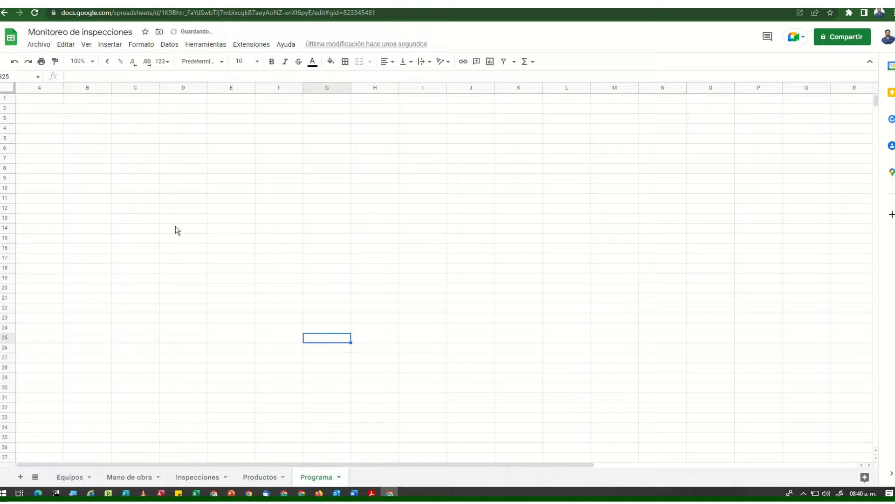
- On the Equipos sheet, enter the headers "id equipos" in A1 and "Nombre" in B1
left_click(69, 477)
left_click(47, 99)
type("u")
key("BackSpace")
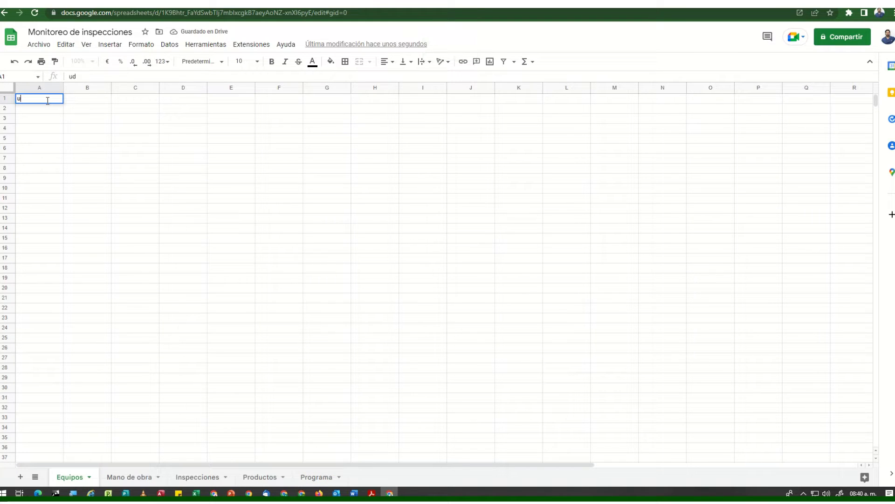
type("id equipos")
key("Tab")
type("N")
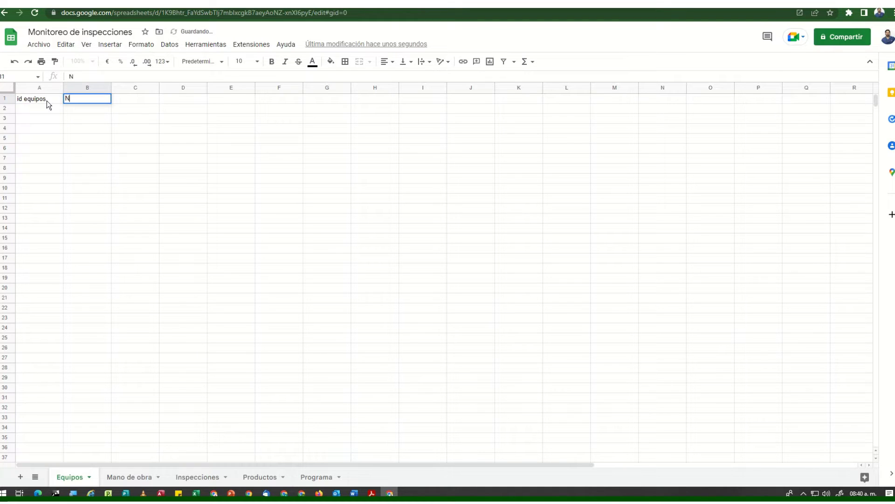
type("ombre e")
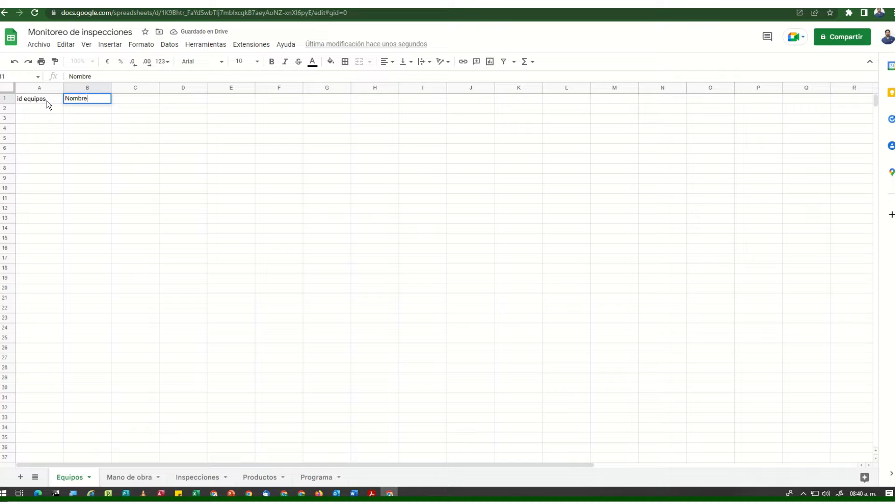
- Enter the headers "Descripcion" in C1 and "Fecha de reg" in D1 of the Equipos sheet
key("Tab")
type("Des")
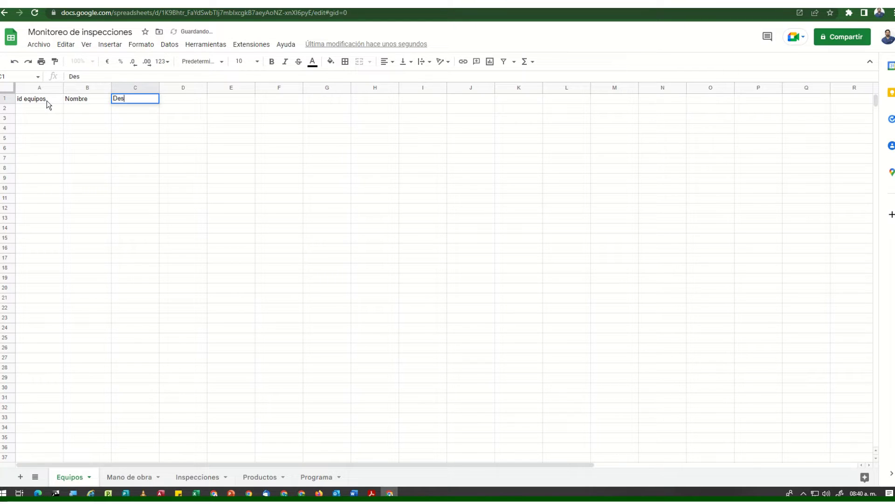
type("cripcion")
key("Tab")
type("Fecha de reg")
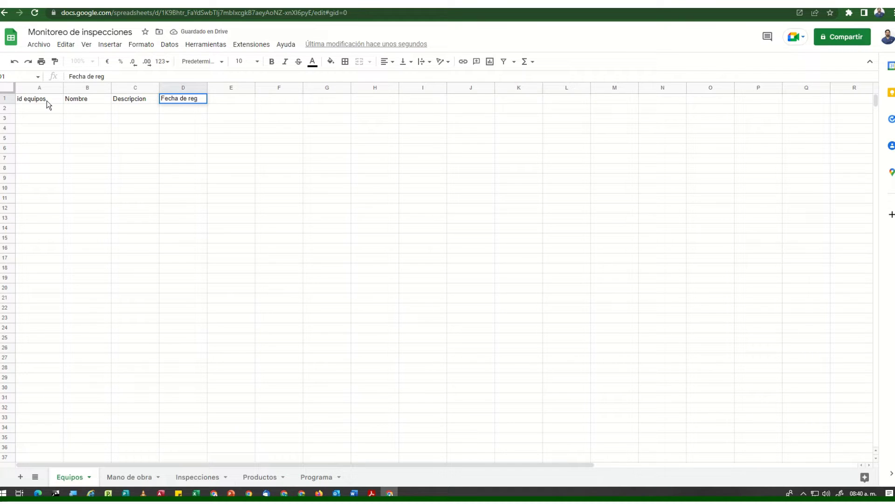
key("Tab")
- Change the date header in D1 of the Equipos sheet to "Fecha de alta"
left_click(184, 99)
left_click_drag(104, 77, 94, 78)
type("alta")
- On the Mano de obra sheet, enter the headers "id mo", "Nombres" and "Apellidos" in A1 to C1
left_click(129, 476)
type("id mo")
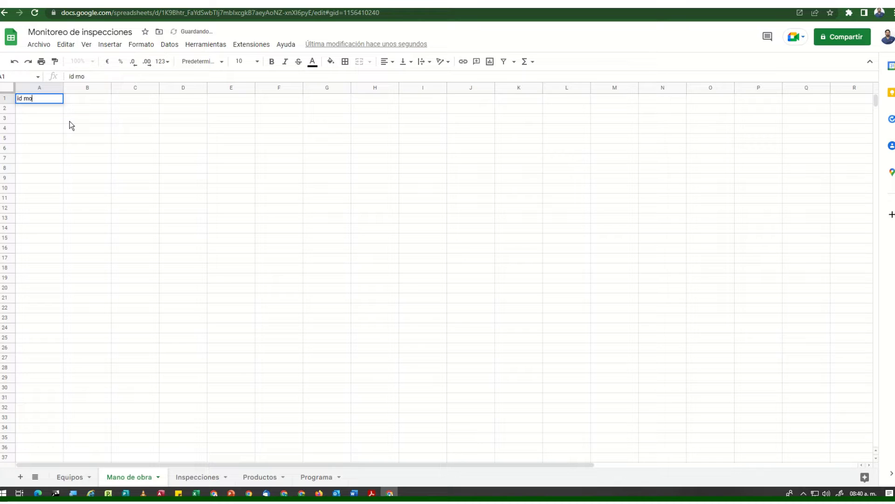
key("Tab")
type("Nombres")
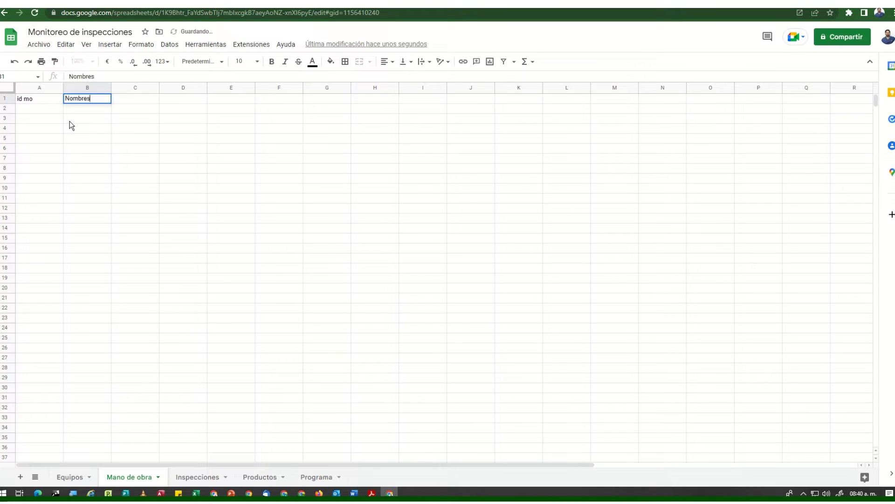
key("Tab")
type("Apellidos")
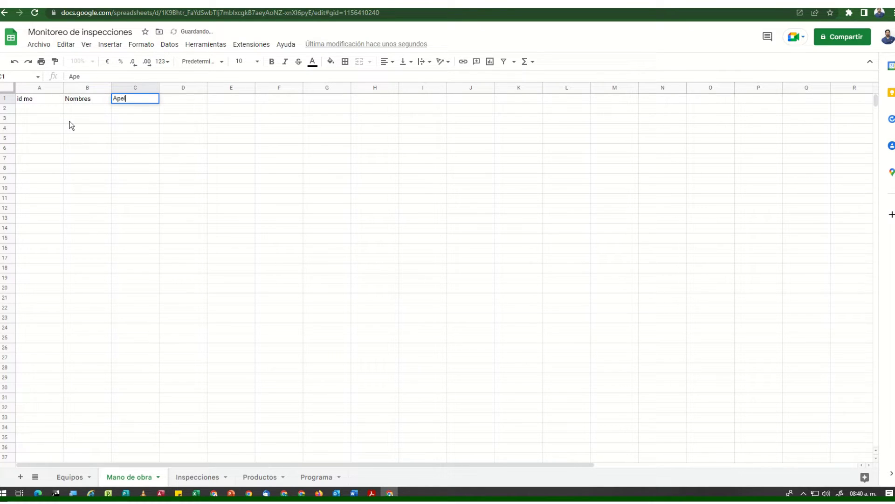
key("Tab")
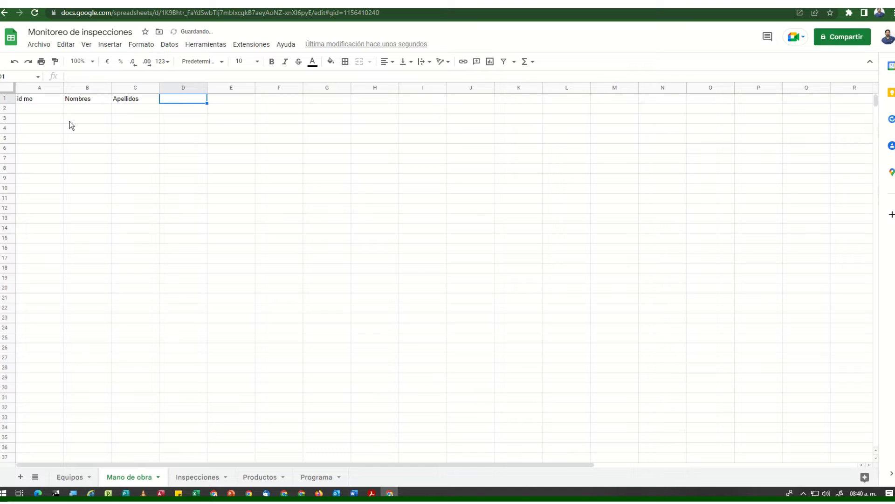
- Enter the headers "Funcion" in D1 and "Fecha reg" in E1 of the Mano de obra sheet
type("Funcion")
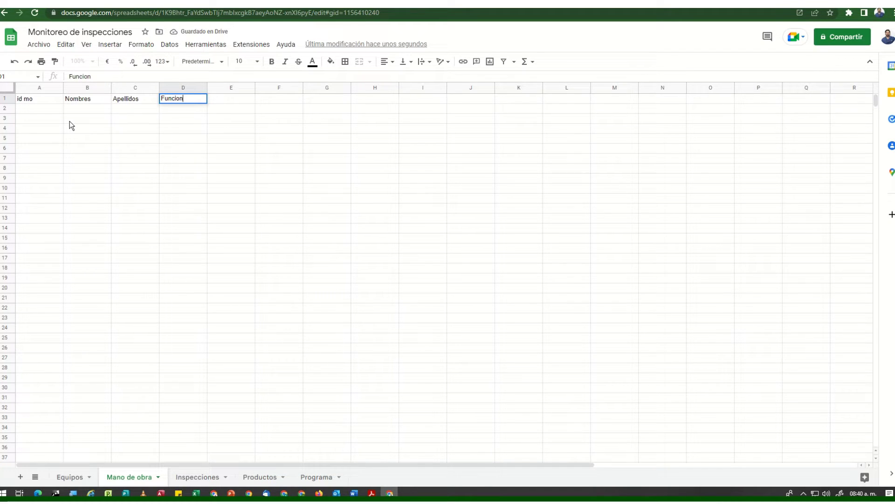
key("Tab")
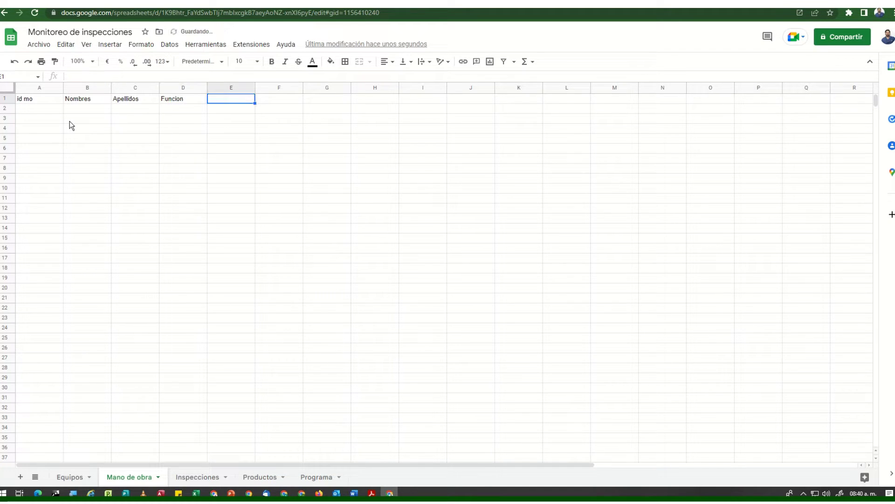
type("Fecha reg")
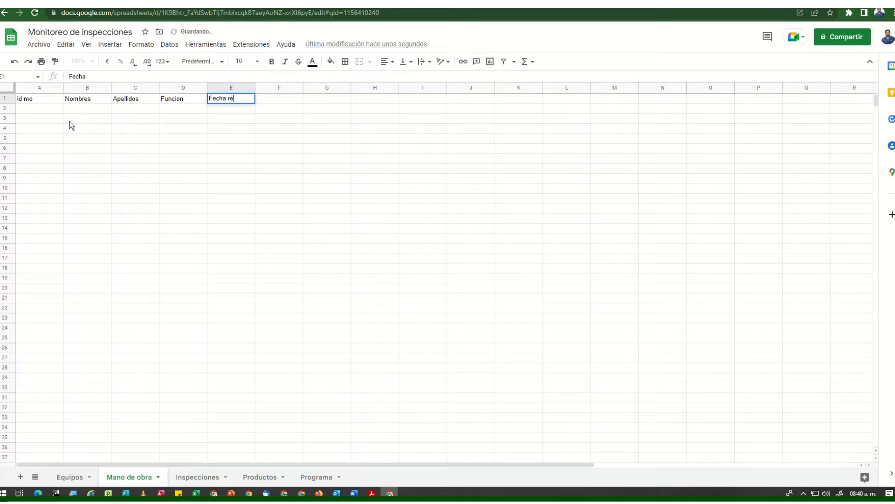
- On the Inspecciones sheet, enter the headers "id inspeccion" in A1 and "Tipo" in B1
left_click(198, 477)
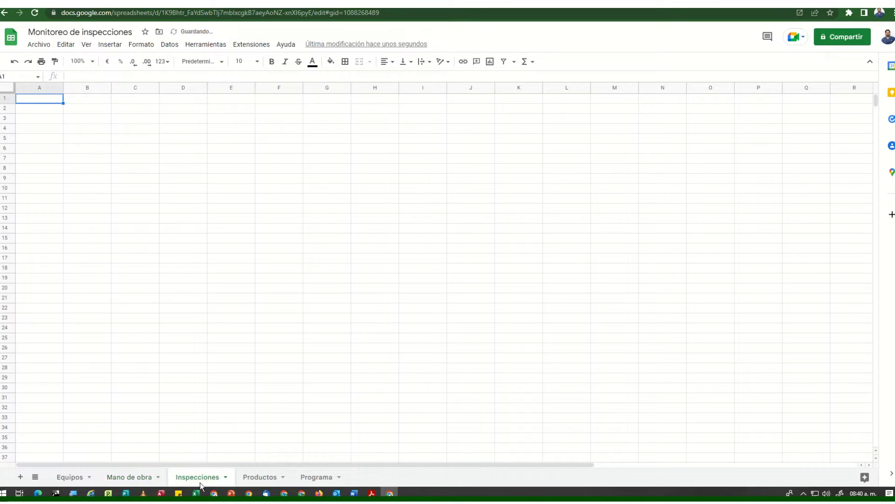
type("id inspeccion")
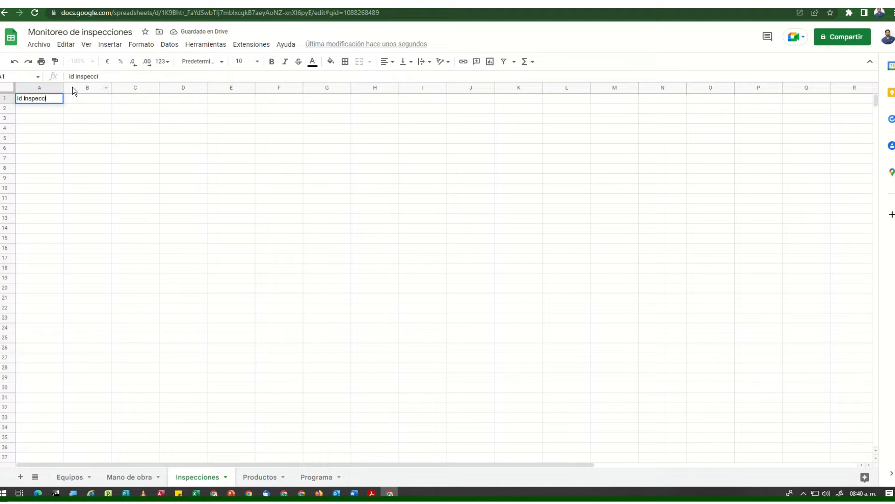
key("Tab")
type("Tipo")
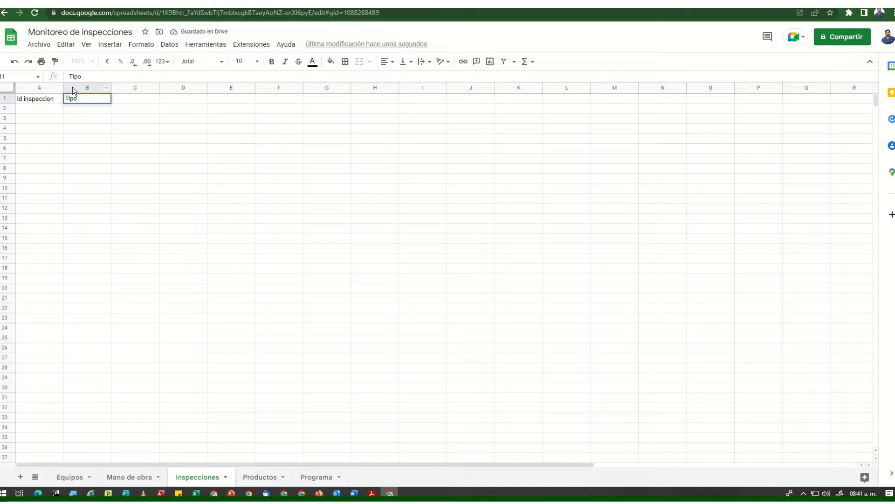
key("Tab")
- Enter the headers "Descripcion" in C1 and "Frecuencia" in D1 of the Inspecciones sheet
type("D")
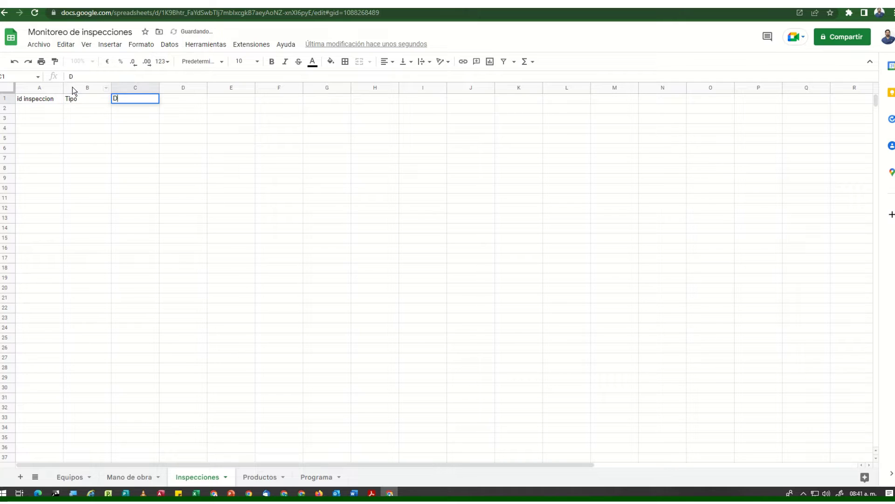
type("escripcion")
key("Tab")
type("Frecuencia")
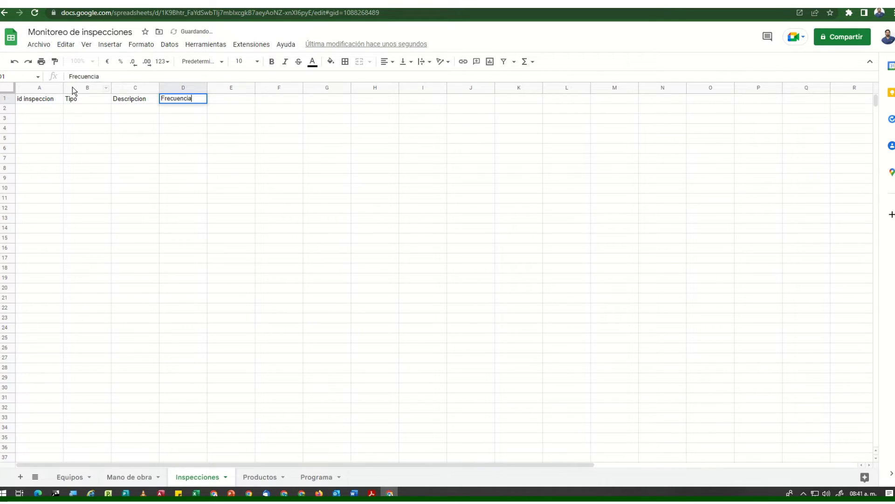
left_click(119, 175)
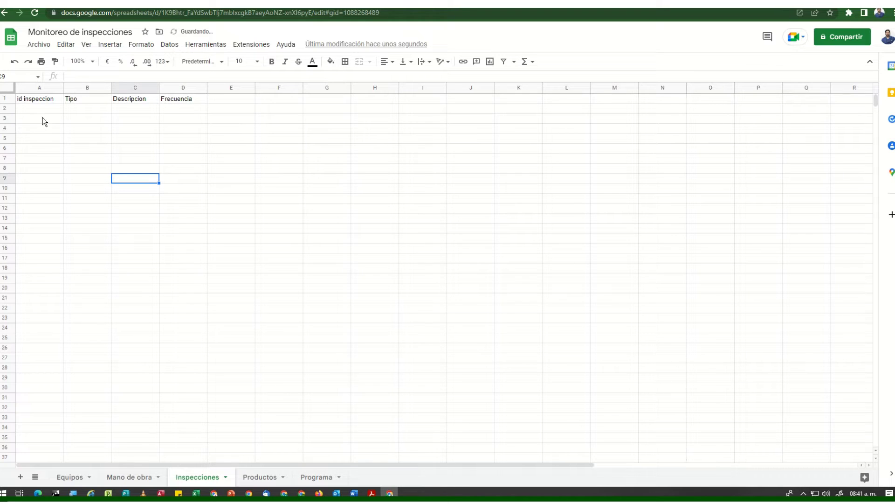
left_click(74, 111)
key("Left")
- On the Productos sheet, enter the headers "id productos" in A1 and "Nombre prod" in B1
left_click(264, 477)
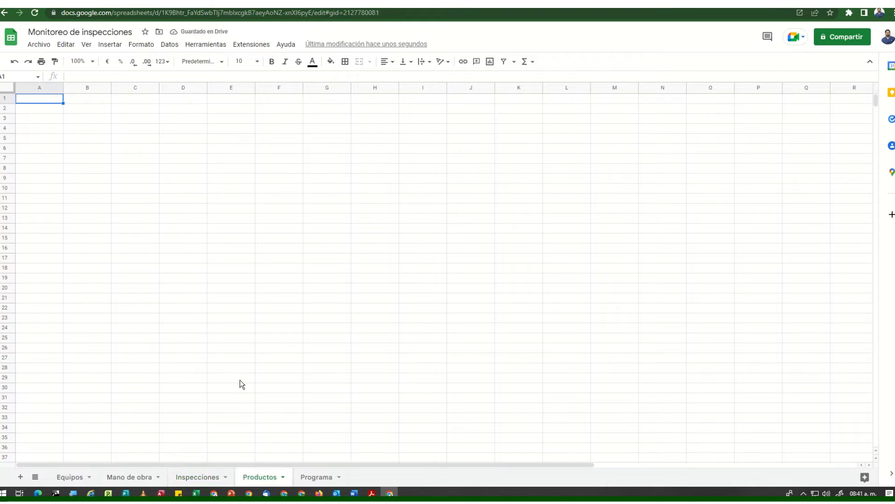
type("id pro")
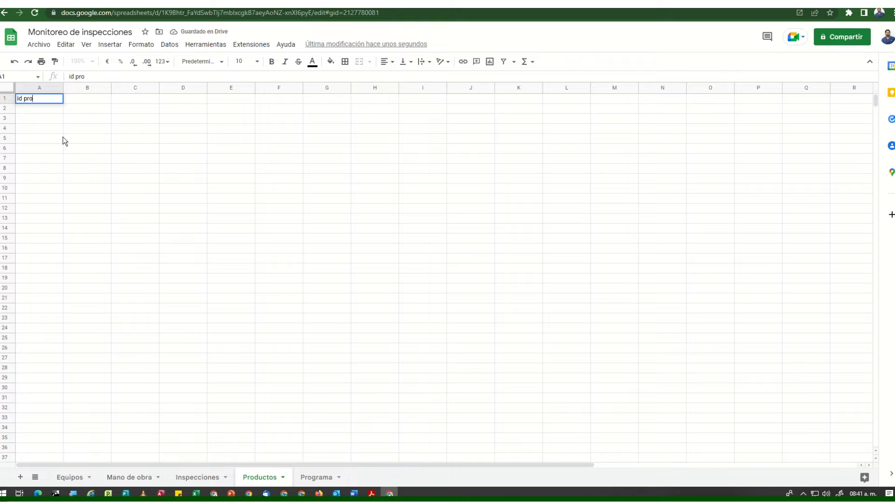
type("ductos")
key("Tab")
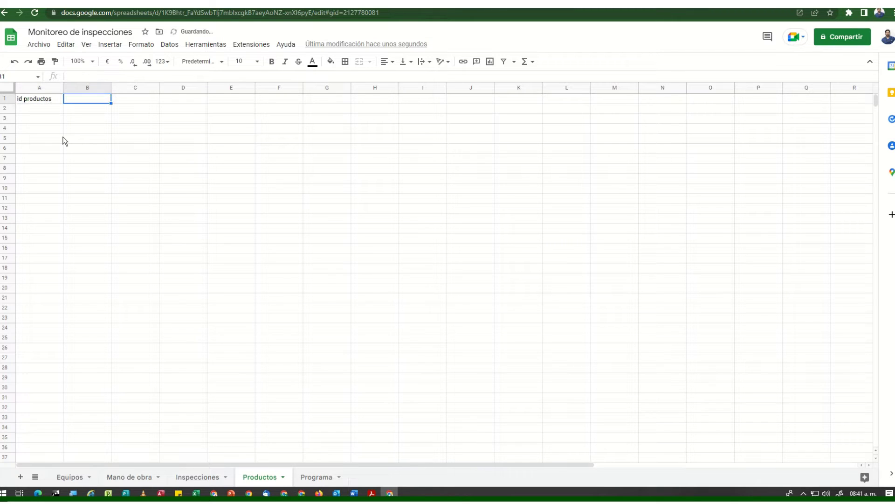
type("Nombre prod")
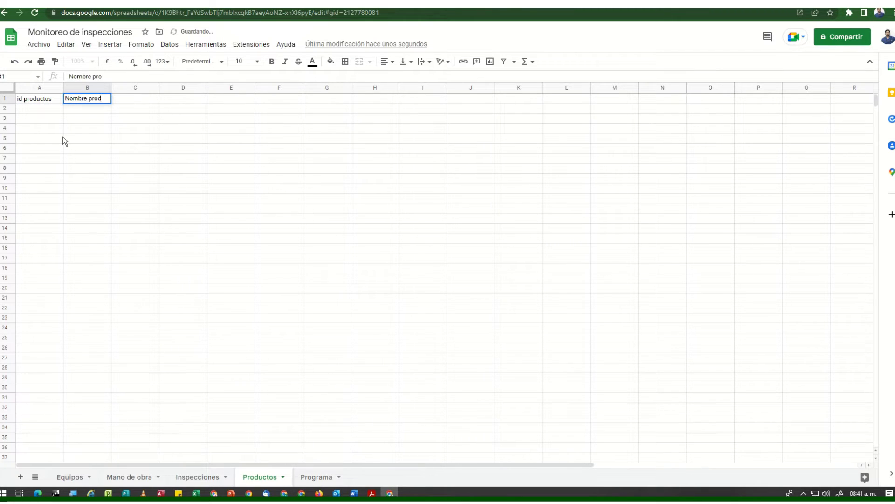
key("Tab")
- Enter the headers "Descripcion" in C1 and "Tipo de medida" in D1 of the Productos sheet
type("D")
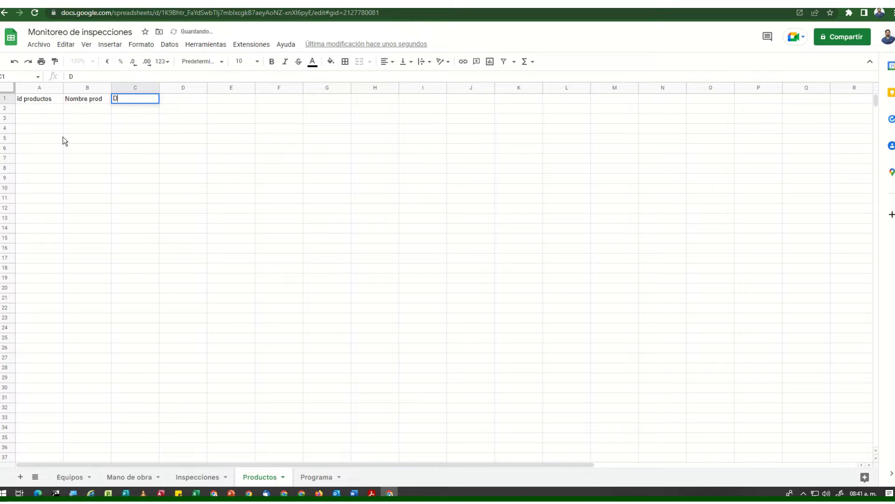
type("escripcion")
key("Tab")
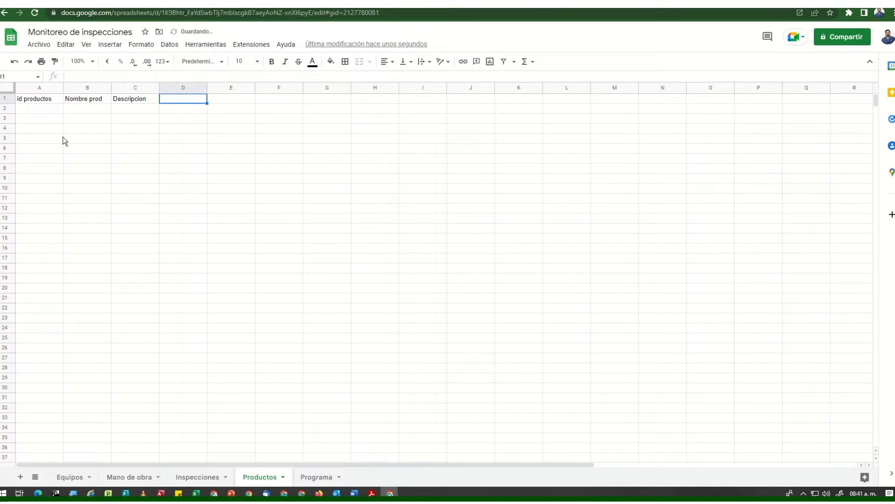
type("Tipo de med")
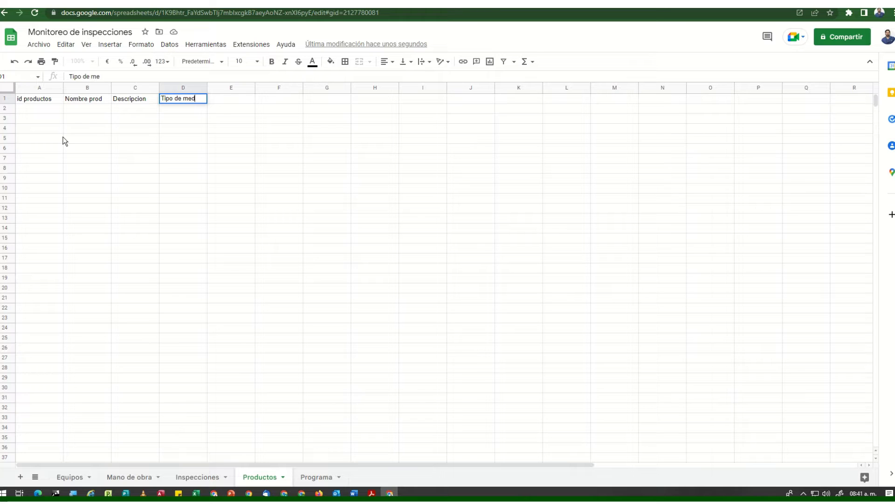
type("ida")
key("Tab")
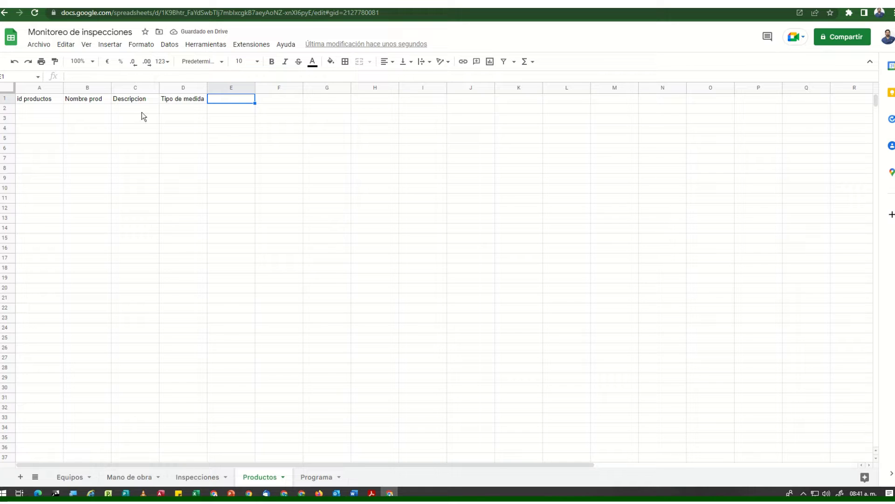
- On the Programa sheet, enter the headers "id programa" in A1 and "Nombre prog" in B1
left_click(309, 477)
left_click(40, 99)
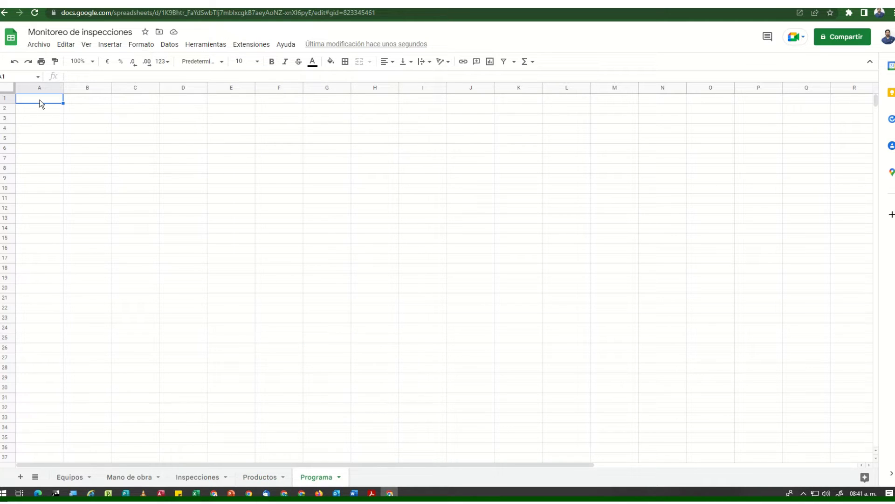
type("id programa")
key("Tab")
type("Nombre prog")
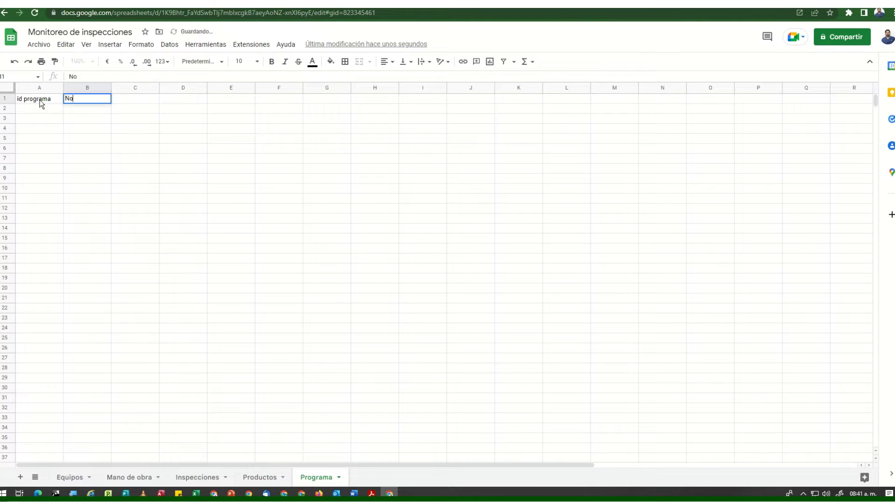
key("Tab")
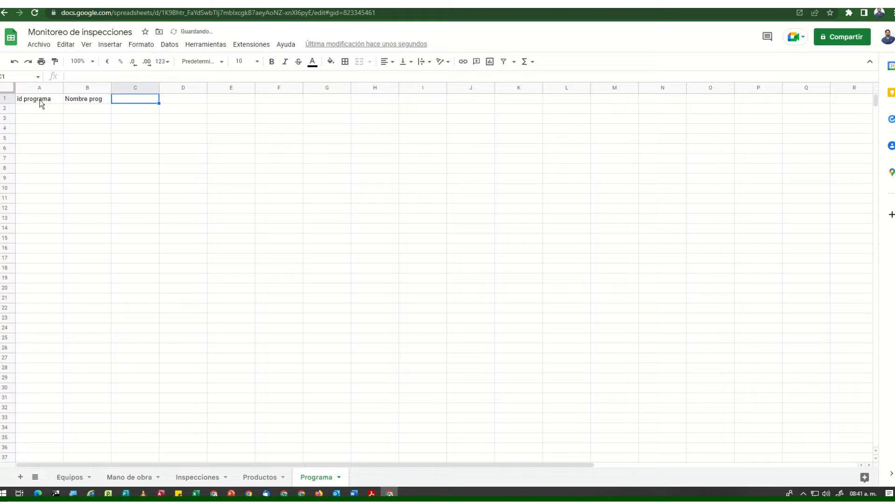
- Enter the headers "Fecha inicio" in C1 and "Fecha fin" in D1 of the Programa sheet
type("Fe")
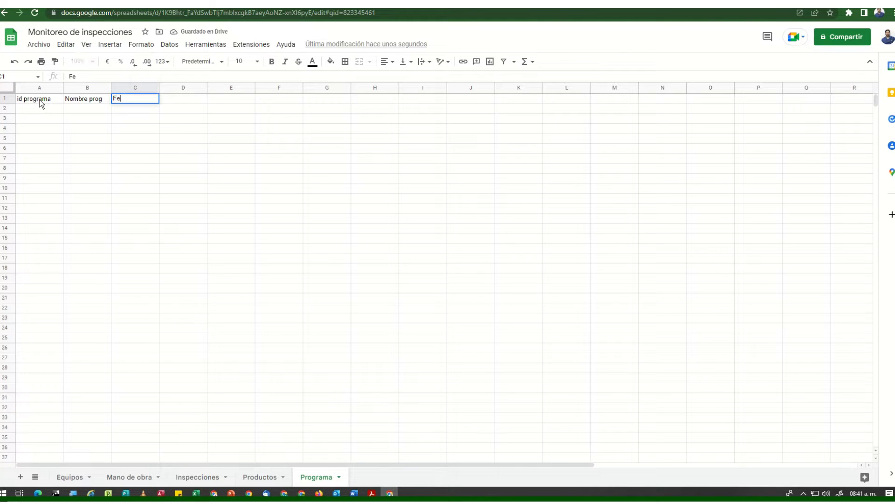
type("cha inicio")
key("Tab")
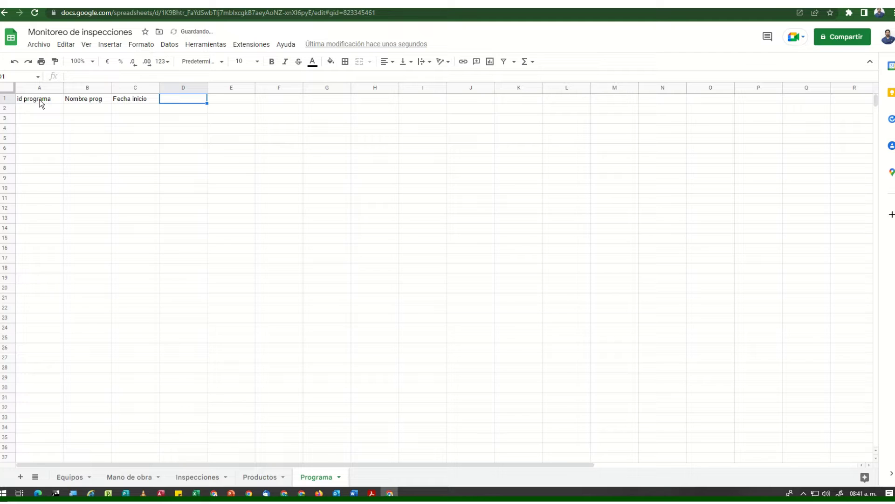
type("Fecha fi")
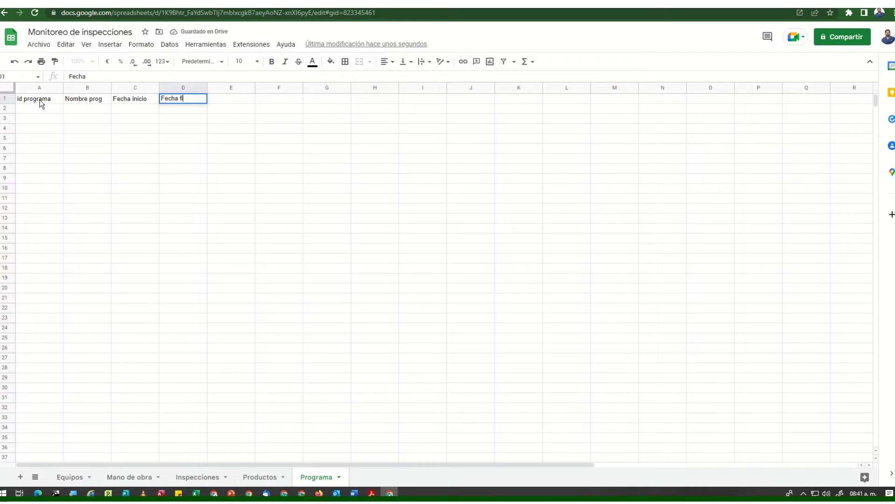
type("n")
key("Tab")
type("Estatus")
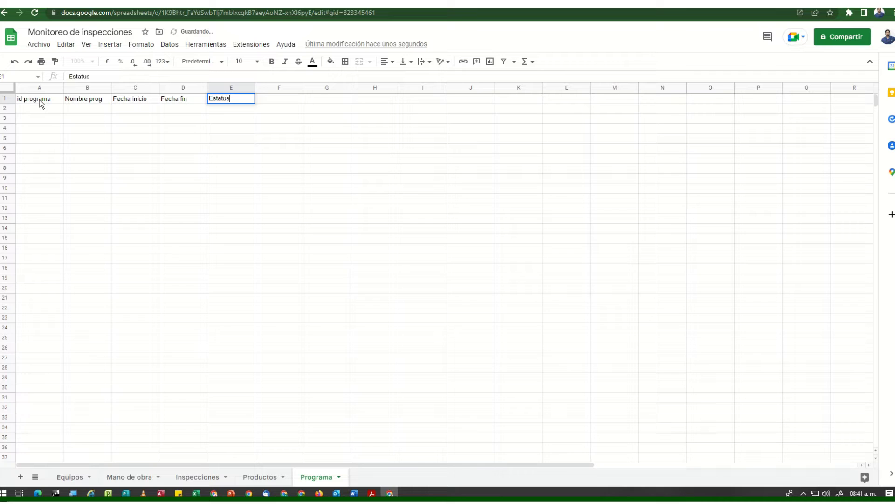
key("Tab")
key("Left")
- Enter the headers "Cantidad de inspecciones" in E1 and "Estatus" in F1 of the Programa sheet
type("Cantidad de insp")
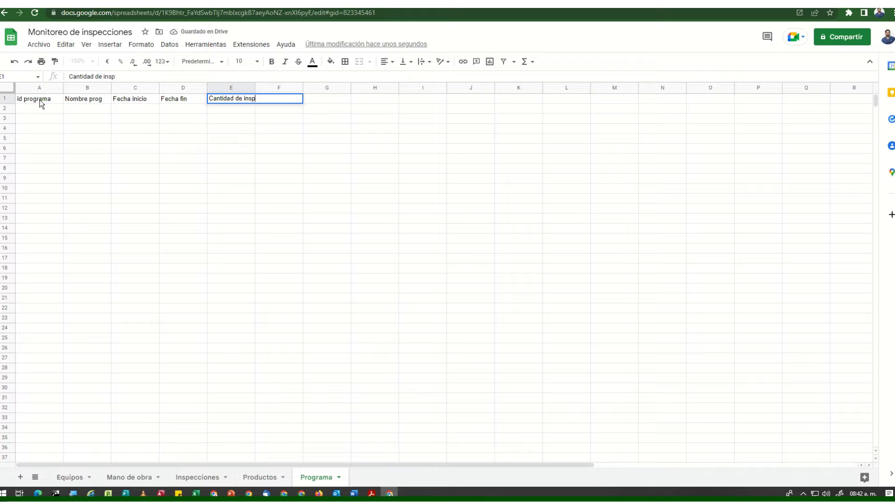
type("ecciones")
key("Tab")
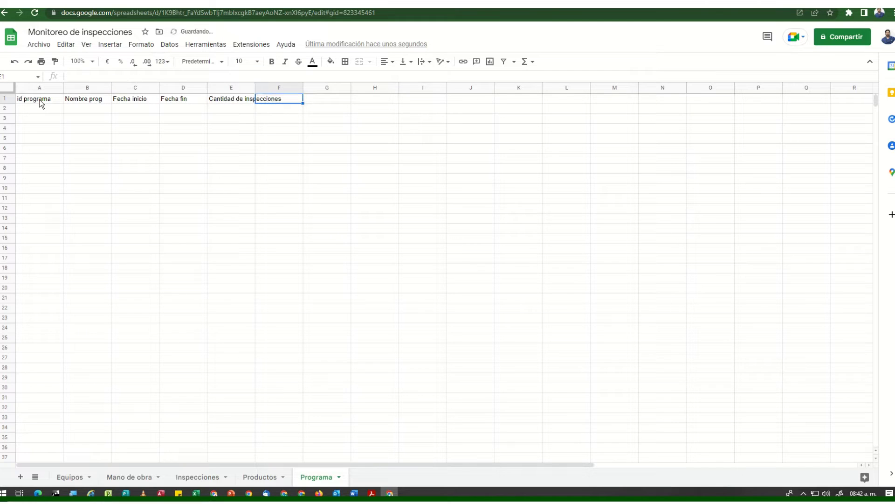
type("Estatus")
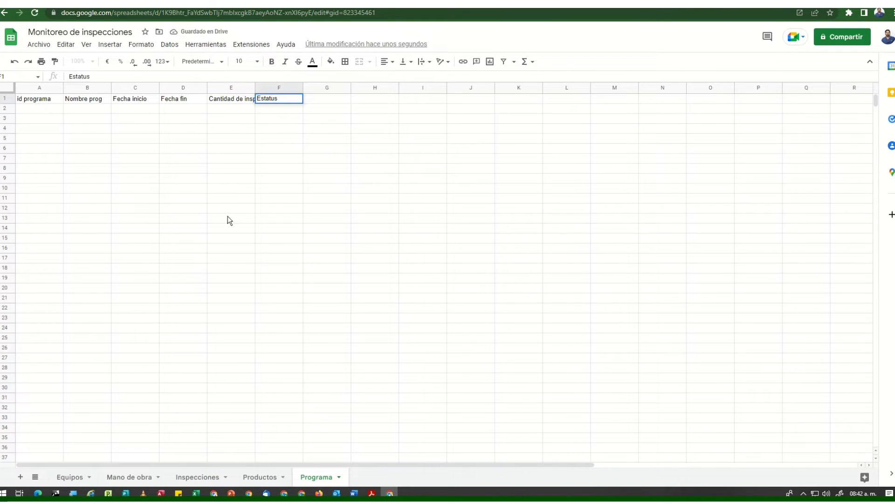
left_click(327, 277)
- Add a new sheet to the workbook and name it "Detalle del programa"
left_click(20, 477)
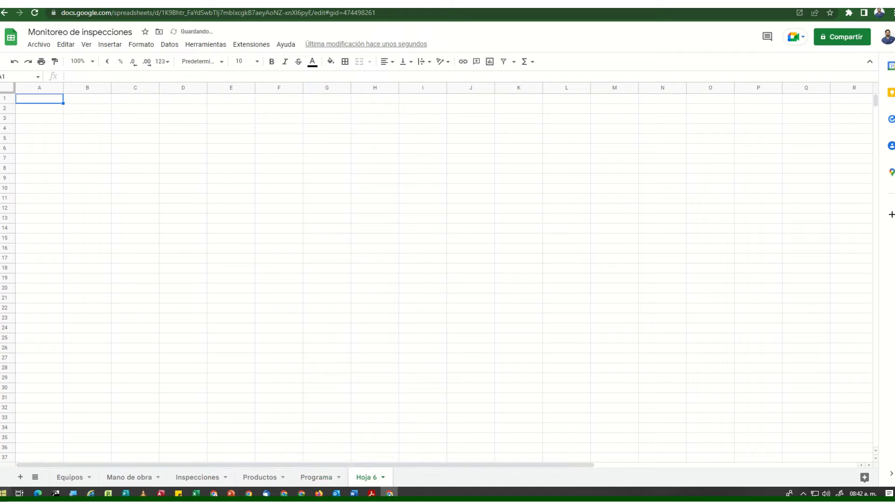
left_click(383, 477)
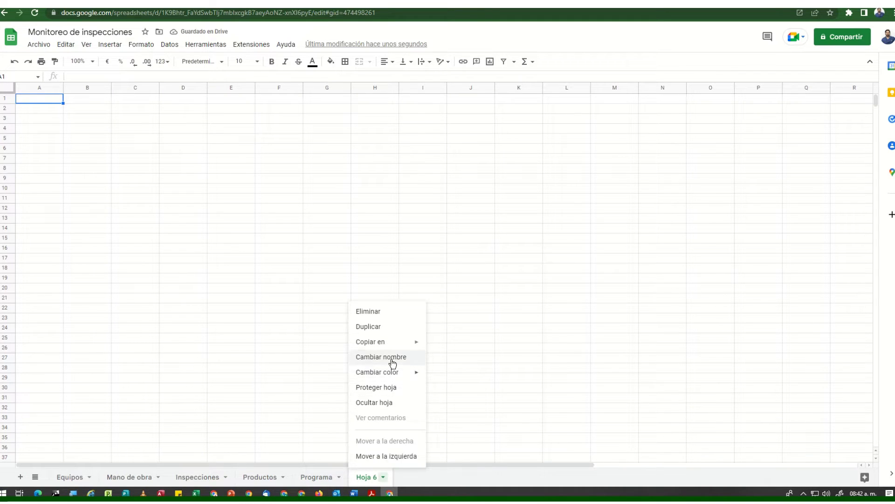
left_click(392, 357)
type("Detalle")
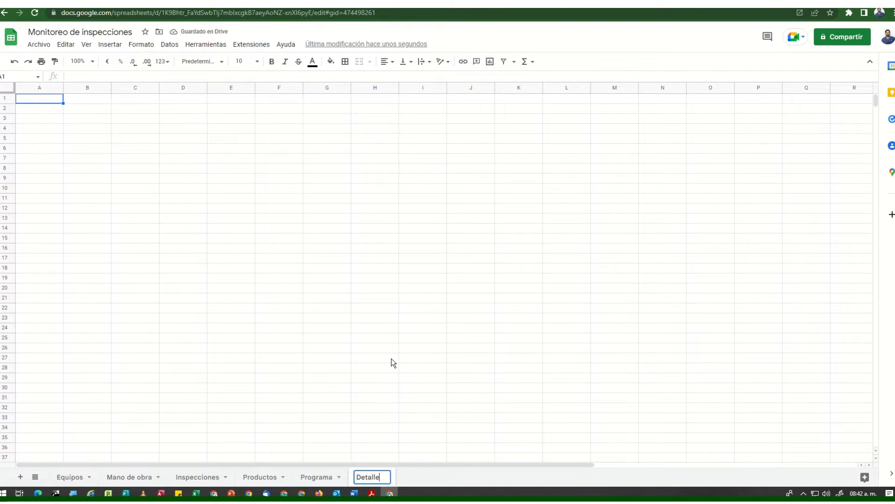
type(" del prog")
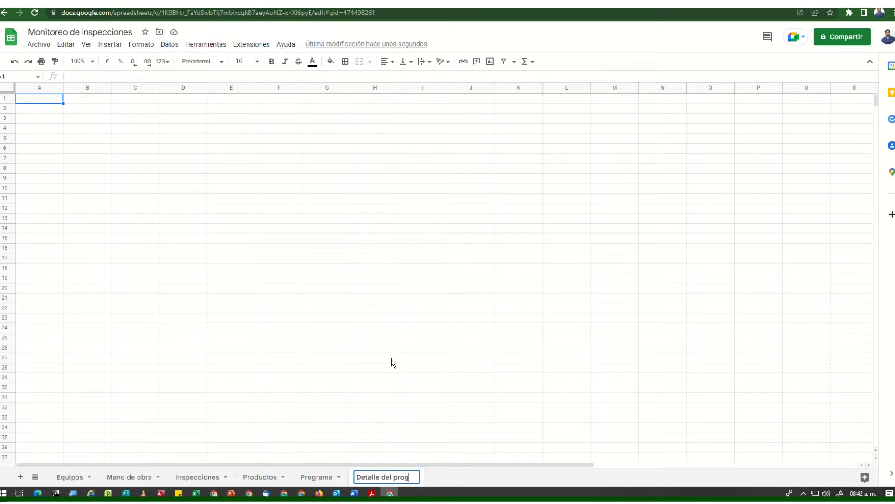
type("ramaid")
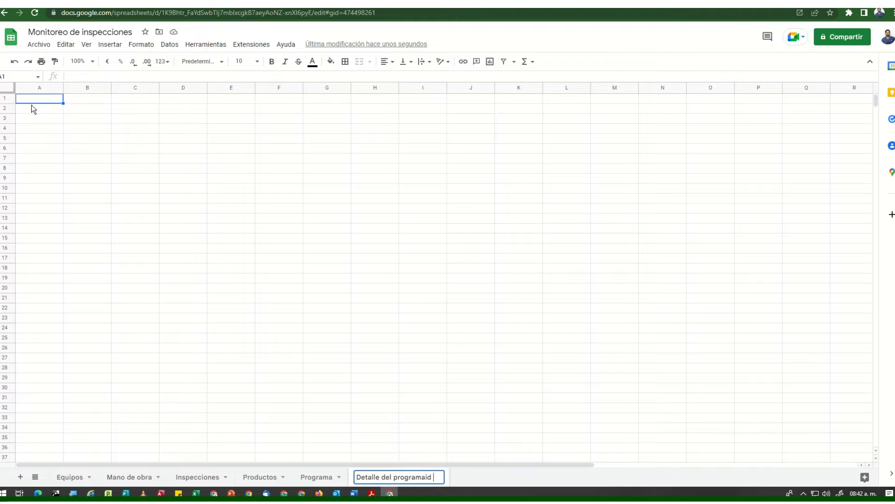
key("BackSpace")
key("BackSpace")
left_click(39, 100)
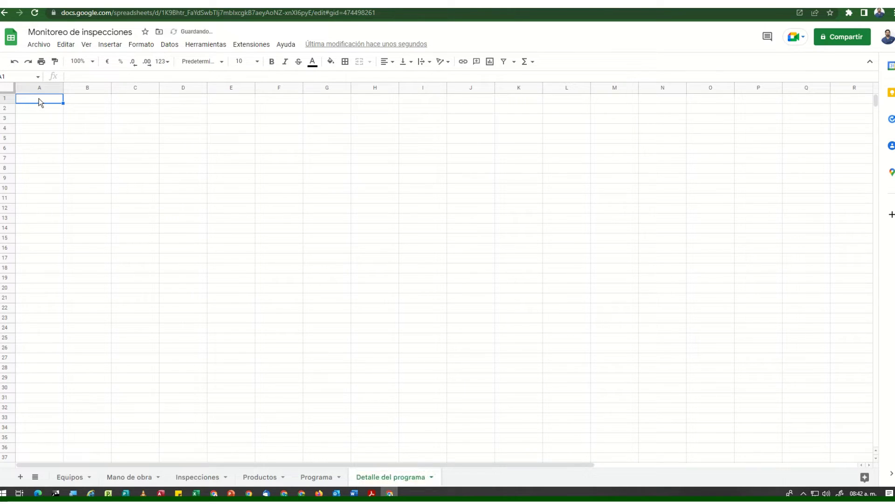
- On the Detalle del programa sheet, enter the headers "id detalle", "id prog" and "Nombre inspeccion" in A1 to C1
type("id detalle")
key("Tab")
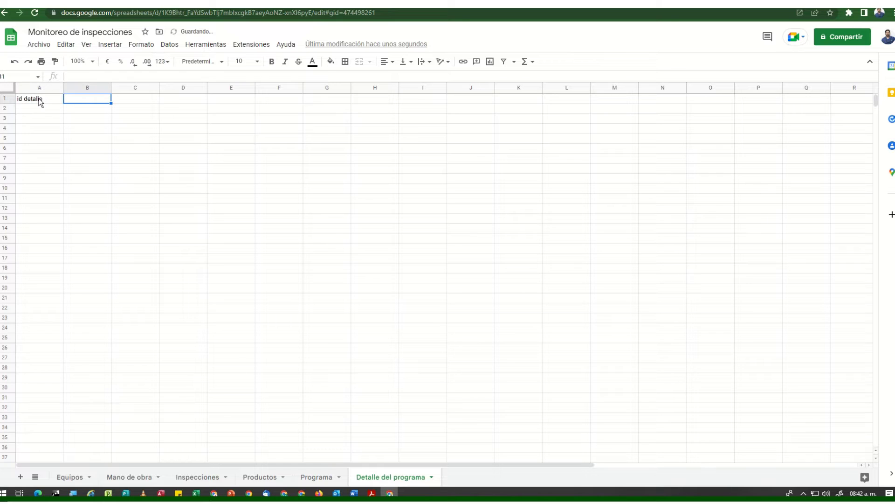
type("id prog")
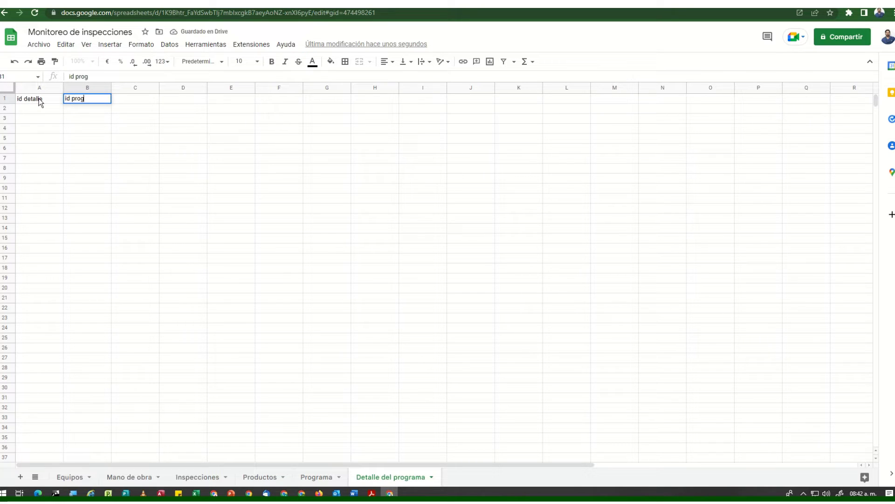
key("Tab")
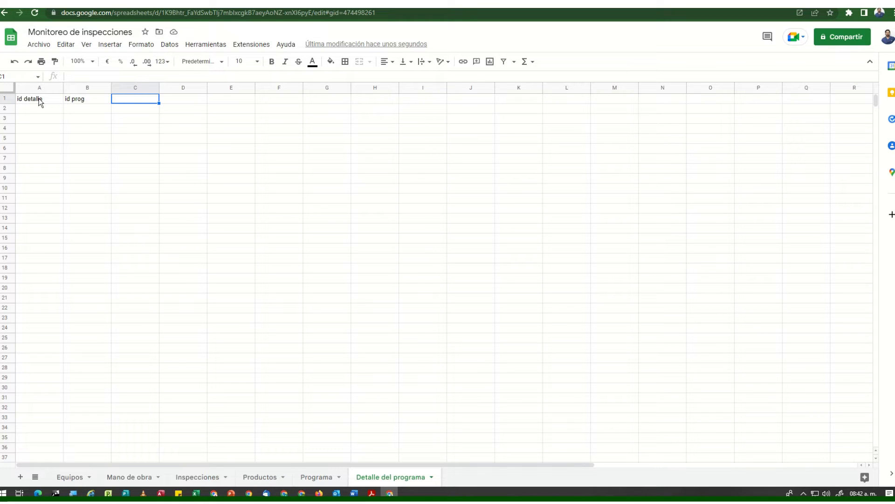
type("Nombr")
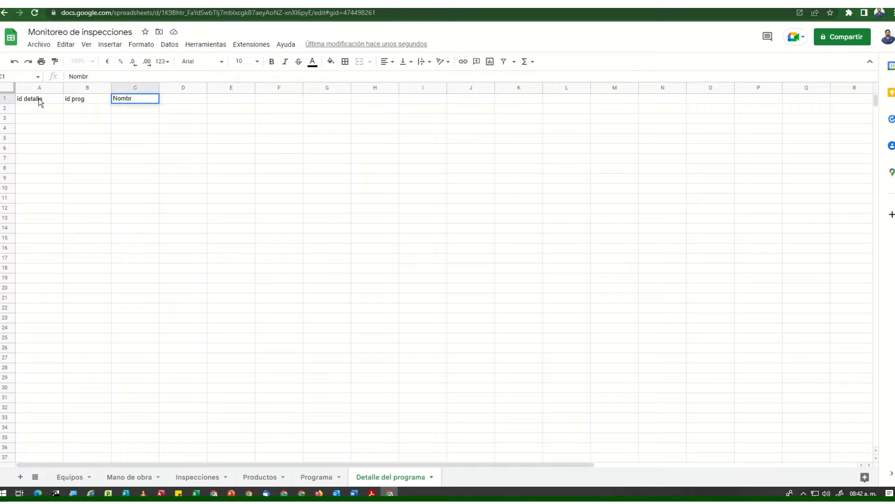
type("e inspeccion")
key("Tab")
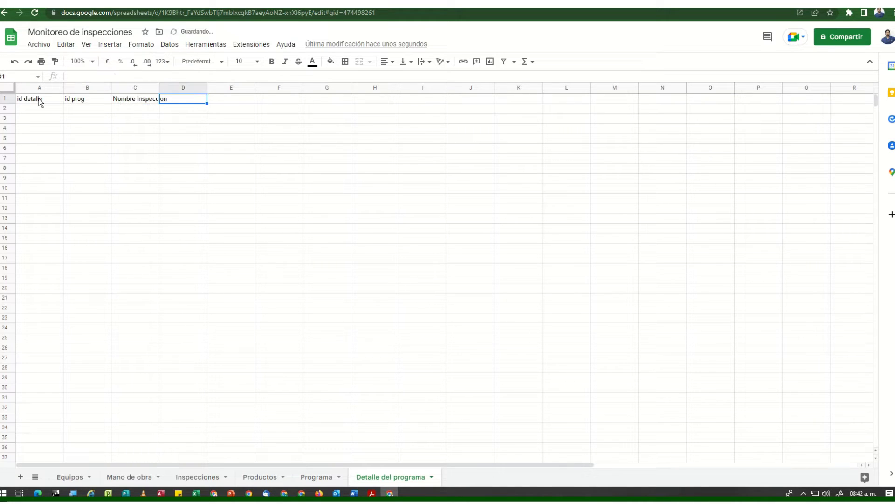
- Enter the headers "Tipo", "Frecuencia" and "Horas" in D1 to F1 of the Detalle del programa sheet
type("Tipo")
key("Tab")
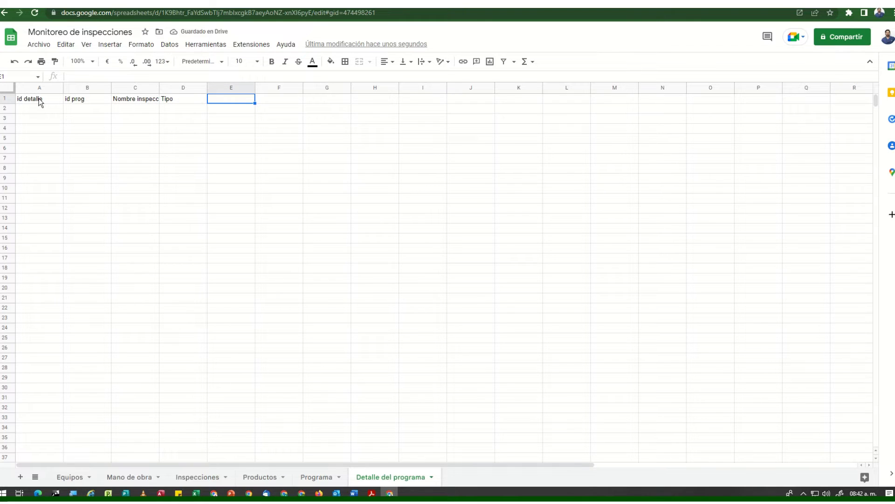
type("Frecuencia")
key("Tab")
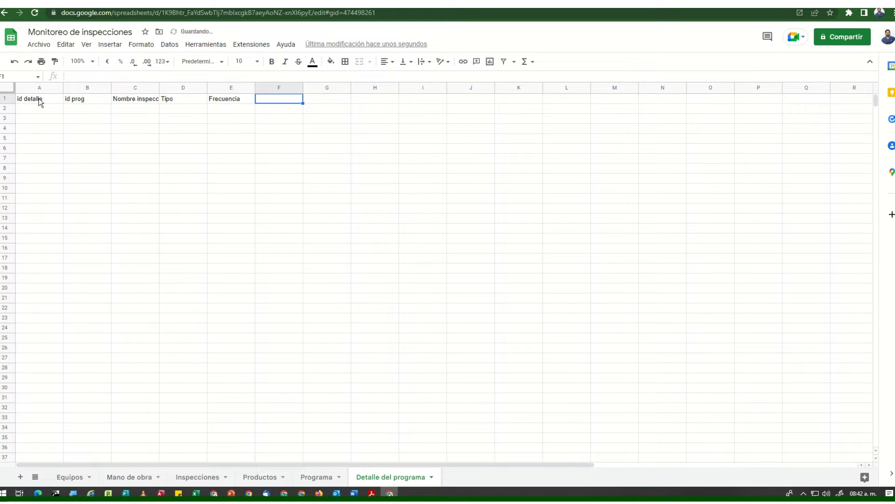
type("Horas")
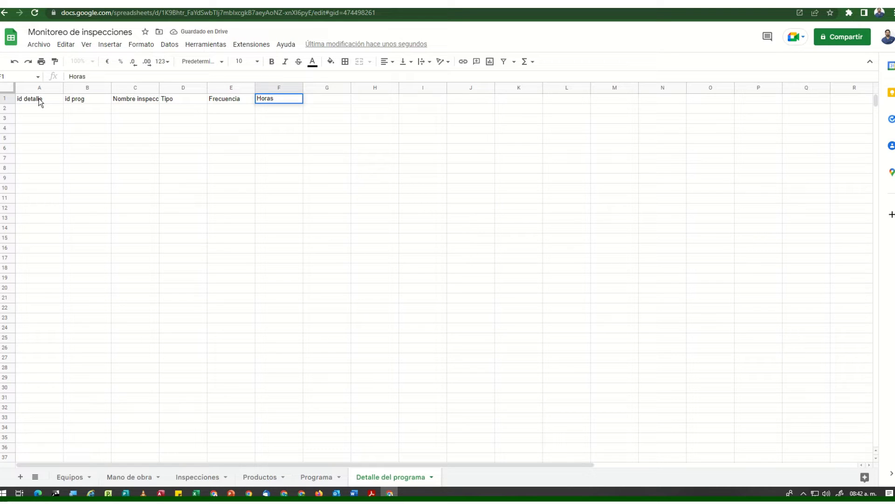
key("Tab")
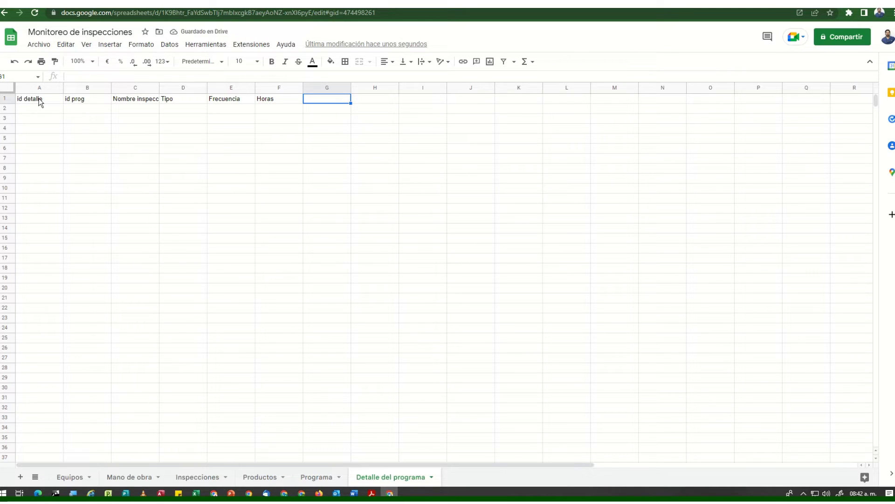
- Enter the headers "Observaciones" in G1 and "Fecha de inicio" in H1 of the Detalle del programa sheet
type("O")
key("BackSpace")
key("Escape")
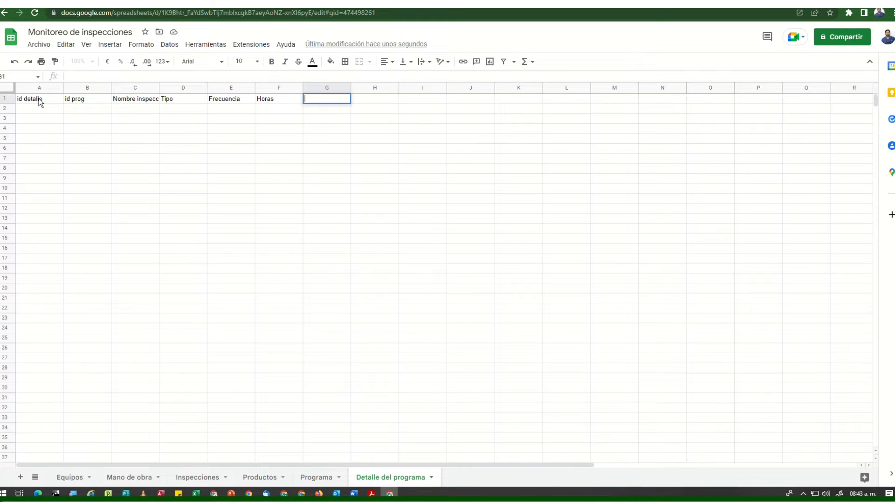
type("Observaciones")
key("Tab")
type("Fe")
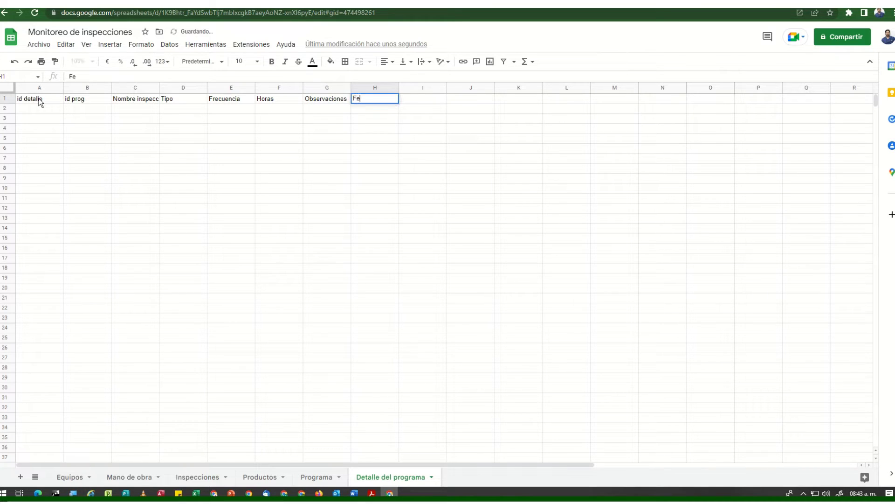
type("cha de inicio")
key("Tab")
- Enter the headers "Hora inicio" in I1 and "Fecha fin" in J1 of the Detalle del programa sheet
type("Hora inicio")
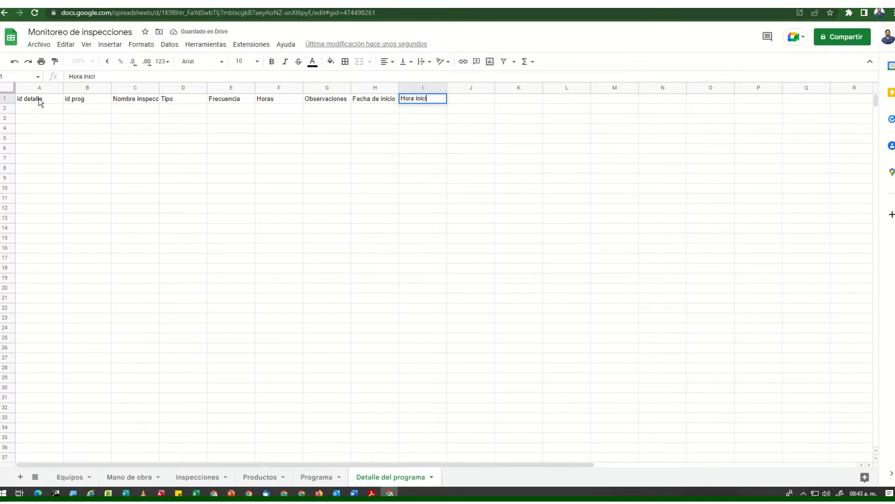
key("Tab")
type("Fecha fin")
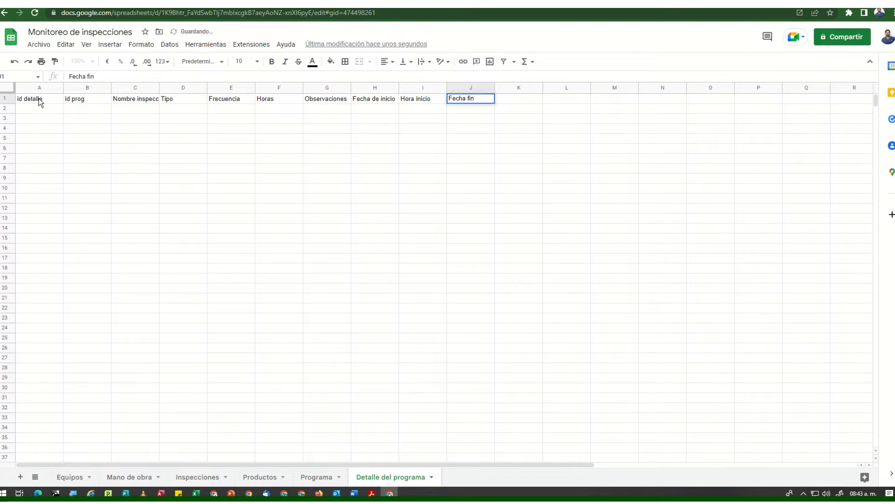
key("Tab")
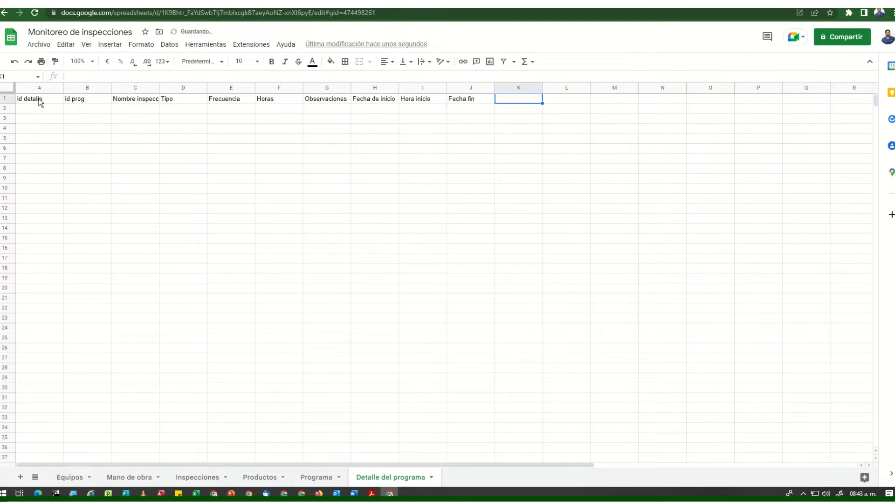
- Enter the headers "Hora fin" in K1 and "Estatus" in L1 of the Detalle del programa sheet
type("Hora fin")
key("Tab")
type("Estat")
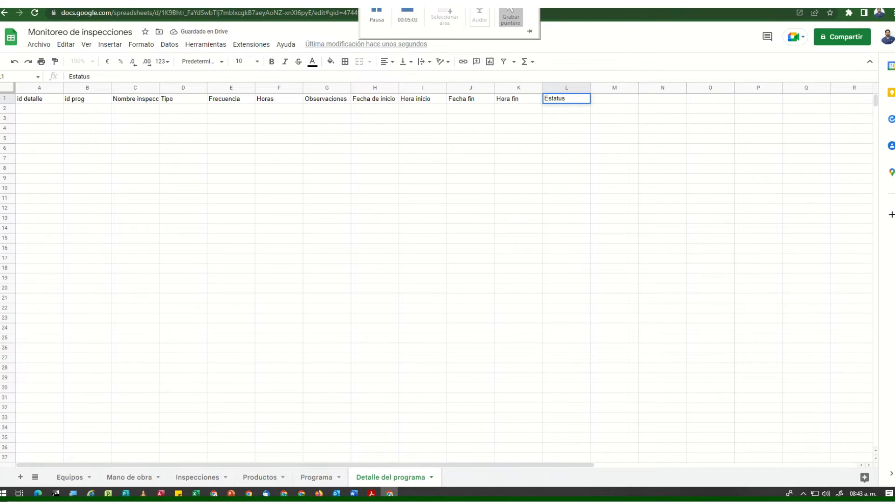
left_click_drag(615, 138, 568, 140)
left_click(449, 209)
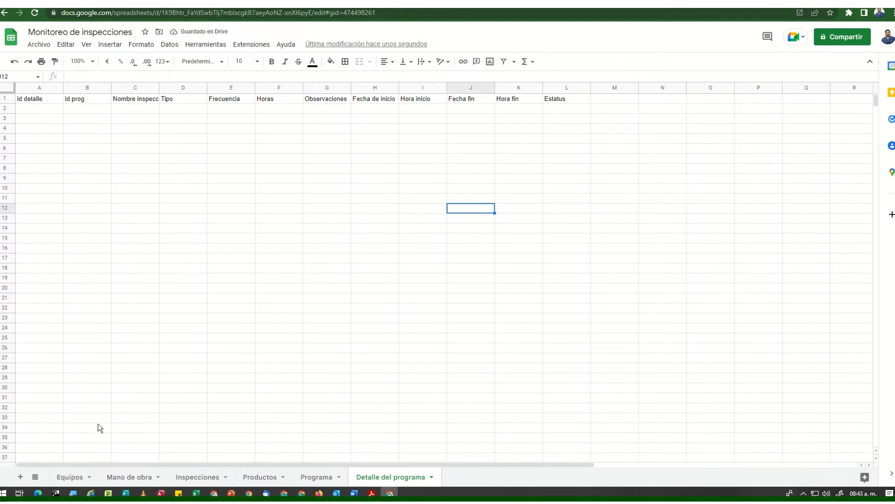
- Insert a column before Estatus on the Detalle del programa sheet and give it the header "Mano de obra"
left_click(599, 99)
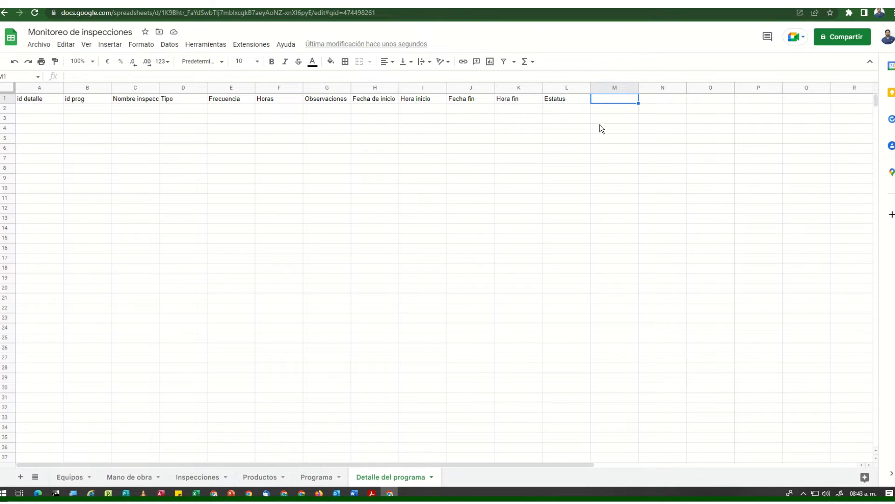
left_click(556, 87)
right_click(556, 88)
left_click(583, 163)
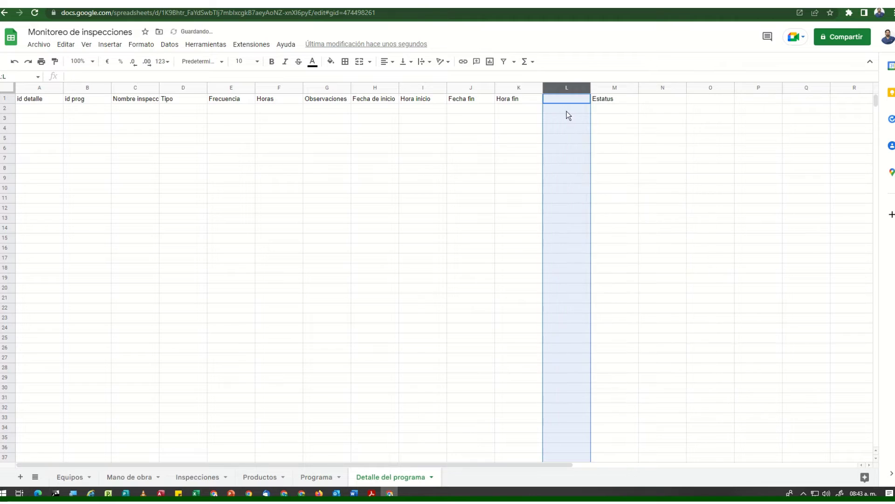
left_click(556, 97)
type("Mo")
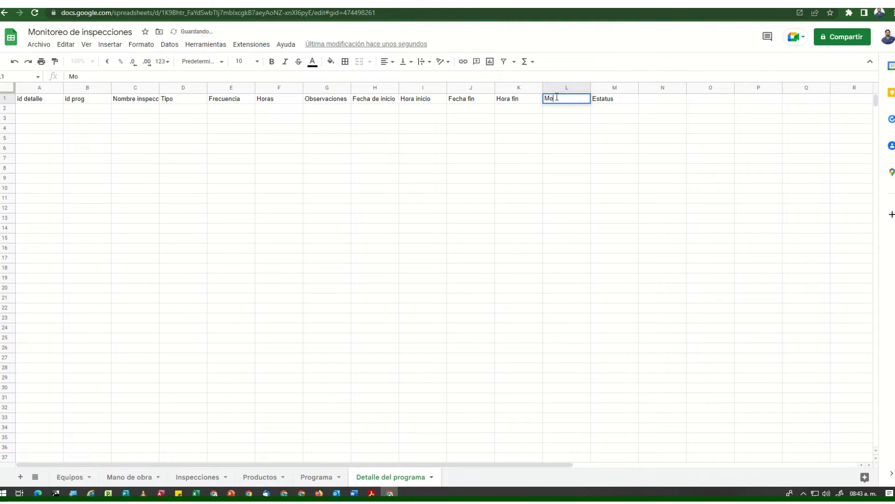
type("ano de obra que")
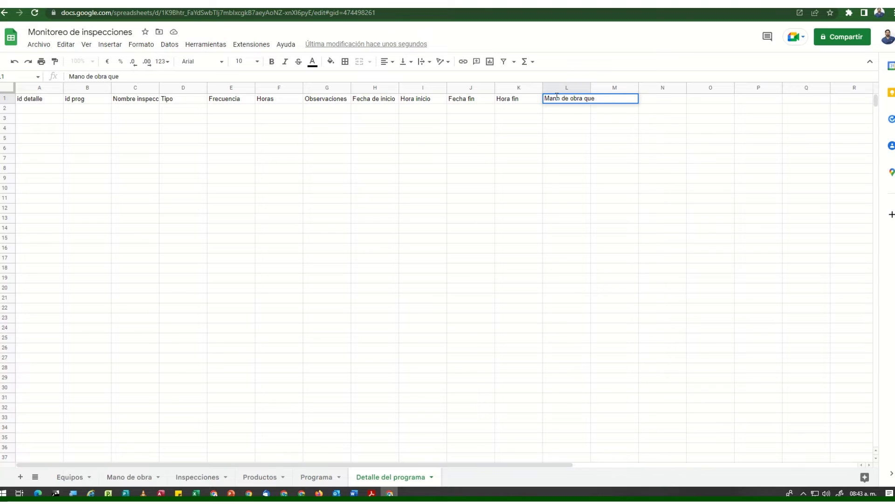
key("BackSpace")
key("BackSpace")
left_click(557, 97)
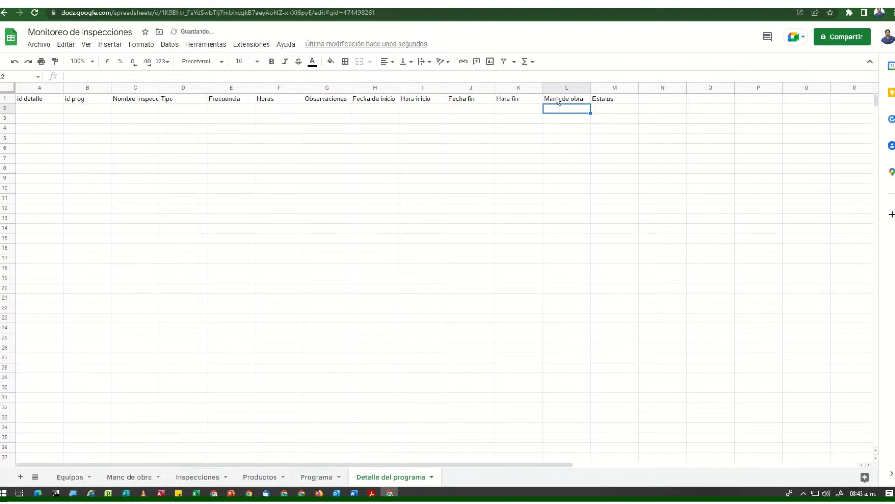
left_click(618, 98)
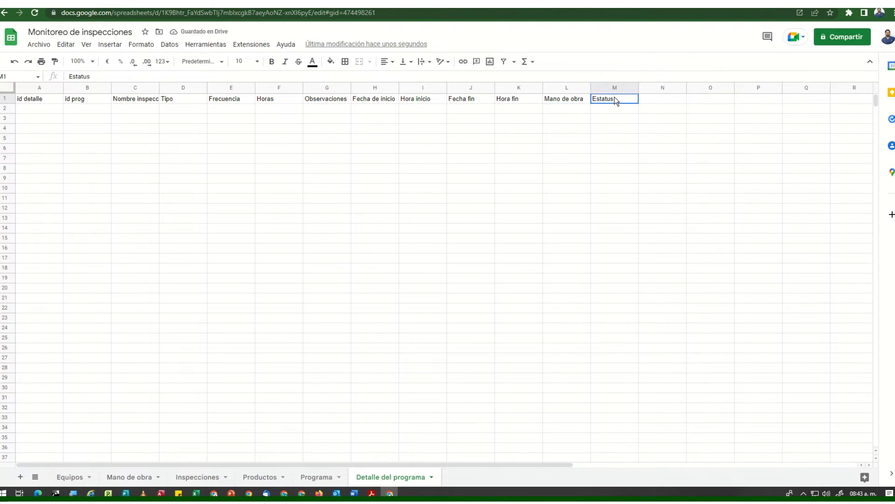
left_click(577, 317)
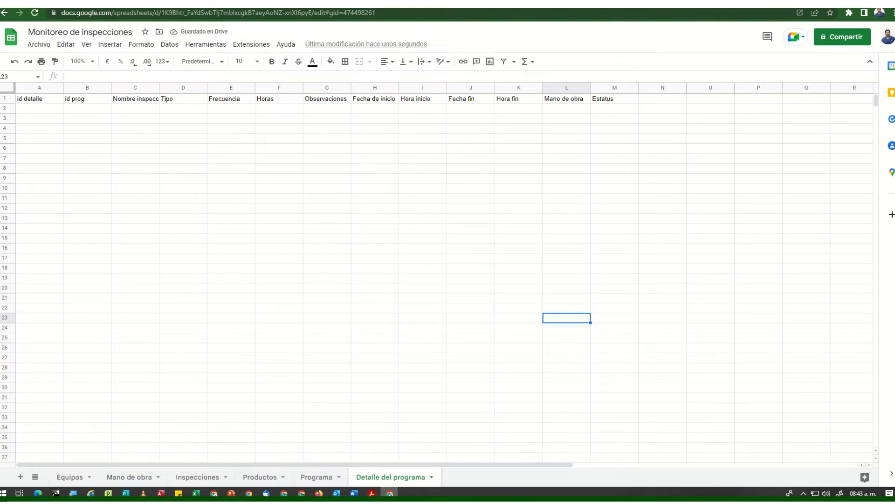
- On the Programa sheet, enter the header "PDF" in G1, next to Estatus
mouse_move(328, 10)
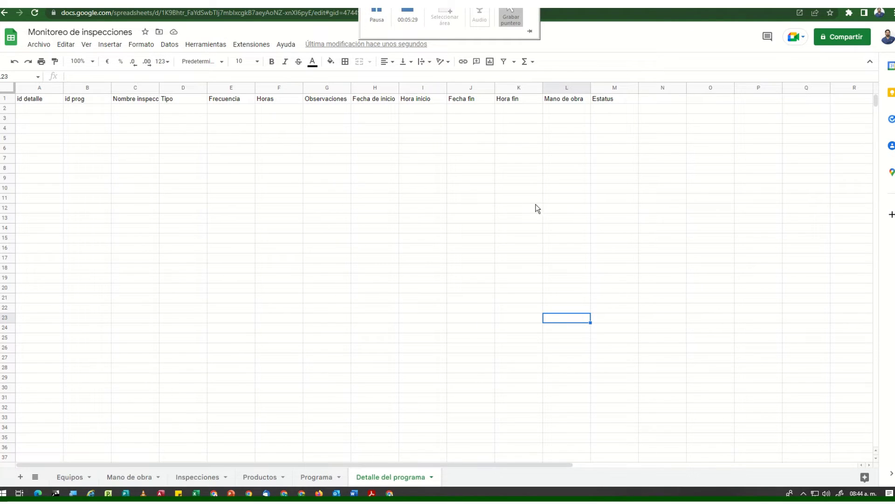
left_click(317, 477)
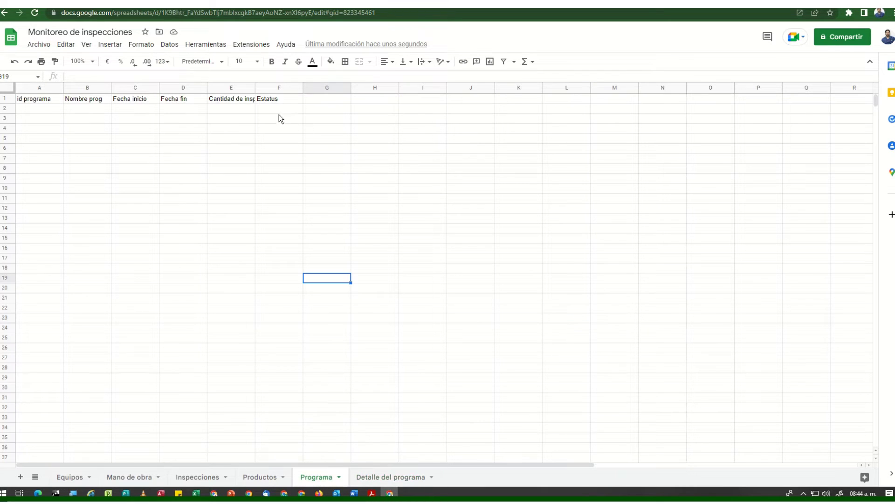
left_click(294, 99)
left_click(314, 100)
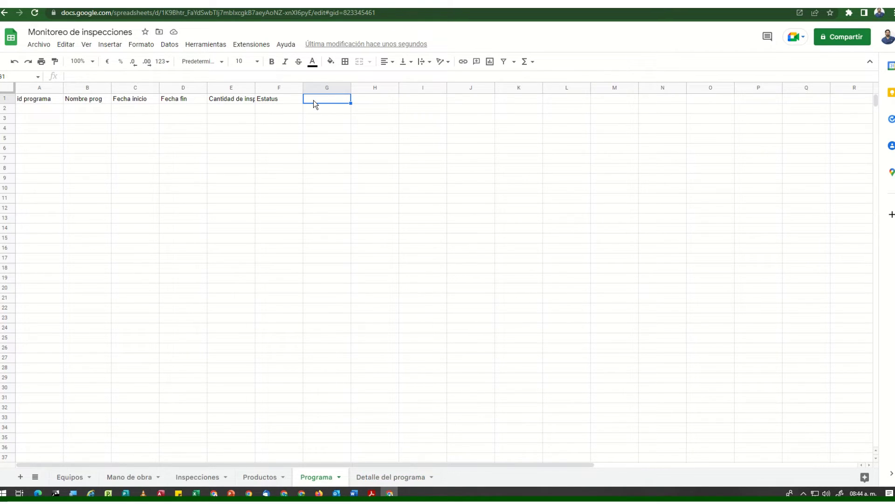
type("Pdf")
type("PDF")
key("Return")
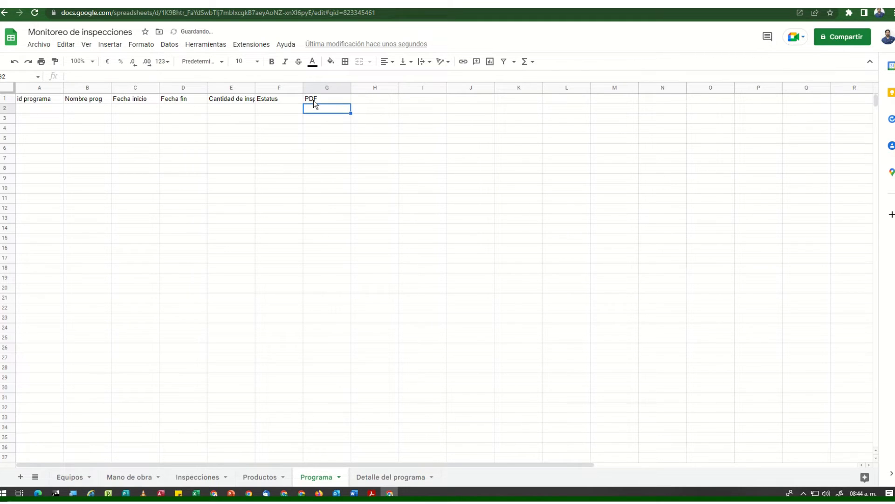
left_click(314, 100)
key("Down")
key("Down")
key("Down")
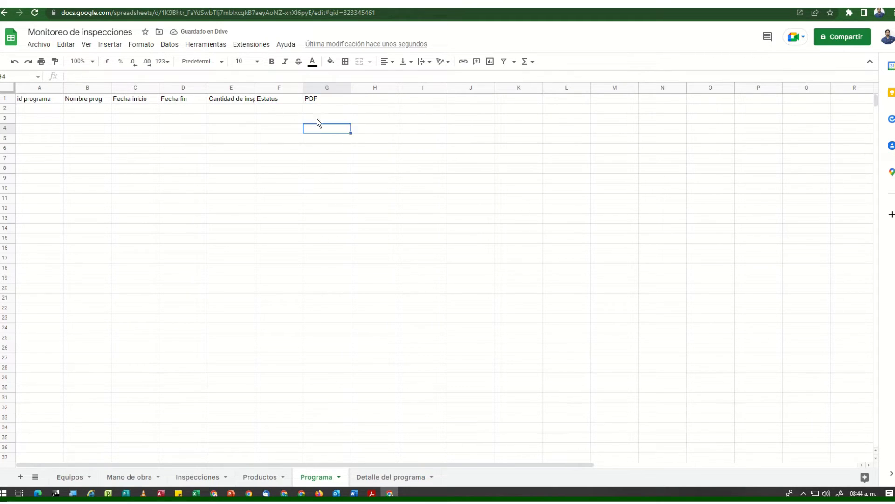
- Set the header in G1 of the Programa sheet to "Imprimir prog"
key("Up")
key("Up")
key("Up")
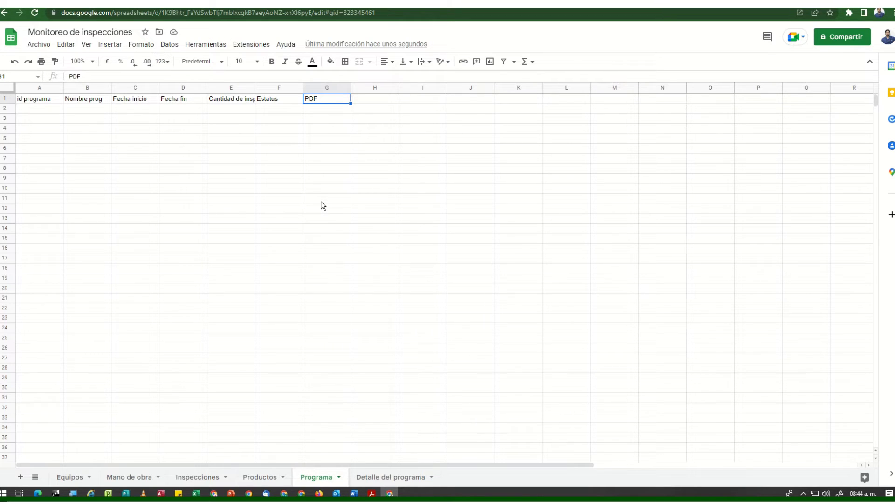
key("BackSpace")
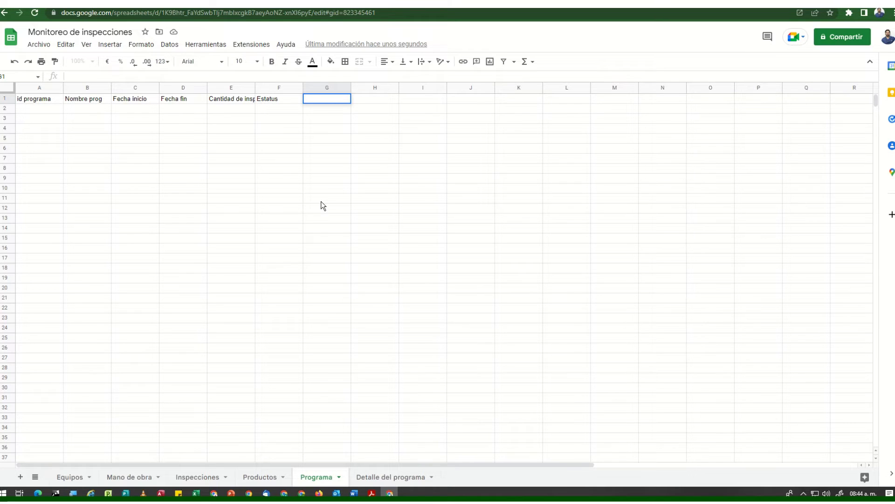
type("I")
type("mpor")
key("BackSpace")
key("BackSpace")
type("Imprimir prog")
left_click(321, 201)
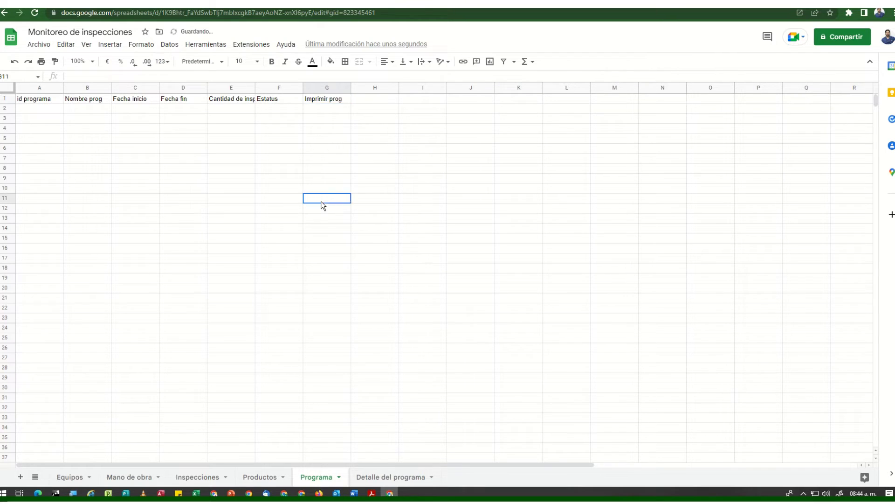
left_click(330, 100)
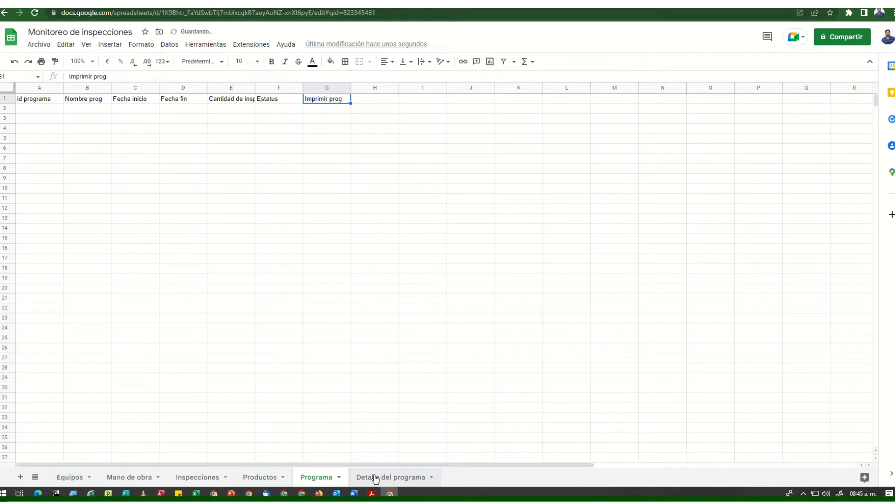
right_click(319, 88)
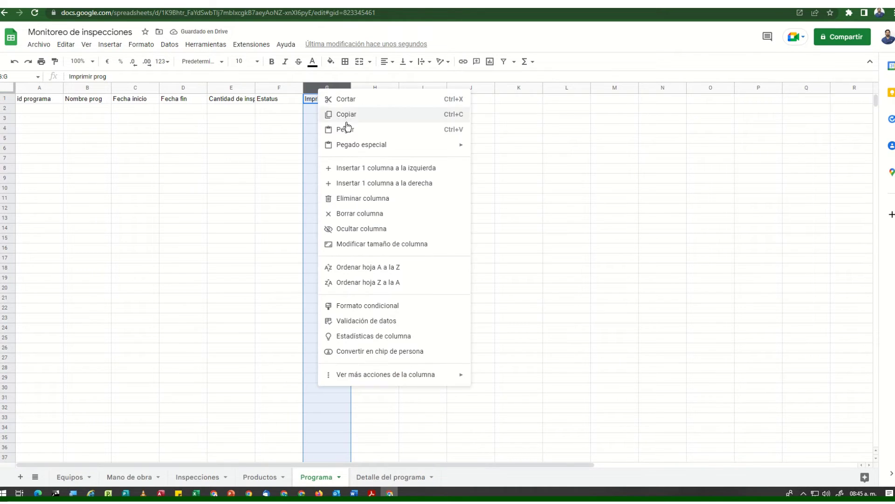
left_click(351, 167)
left_click(325, 102)
type("antid")
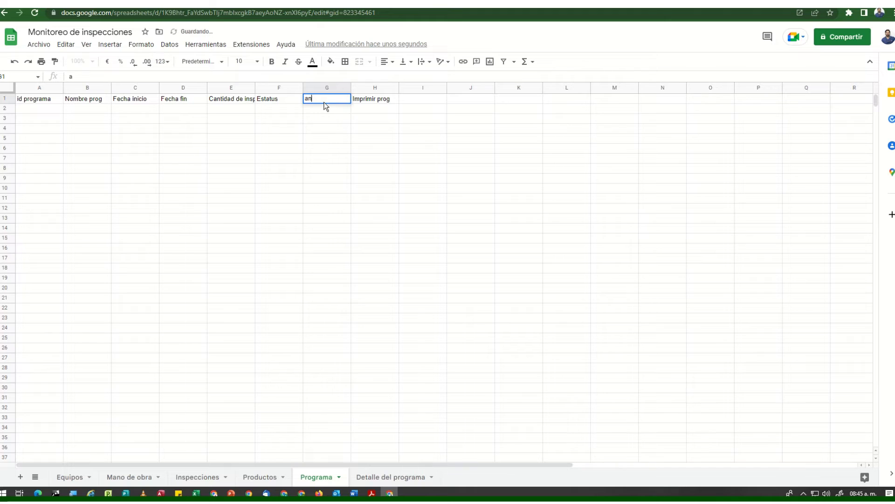
key("BackSpace")
key("BackSpace")
key("BackSpace")
right_click(324, 89)
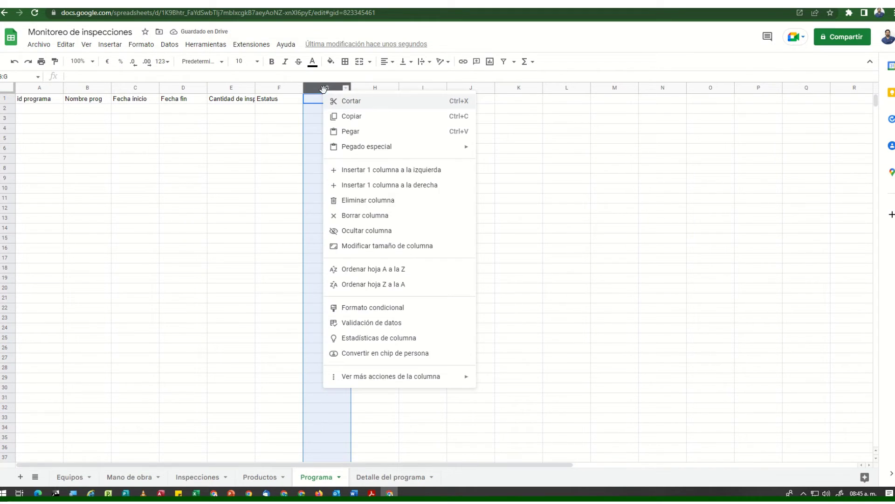
left_click(355, 215)
right_click(320, 88)
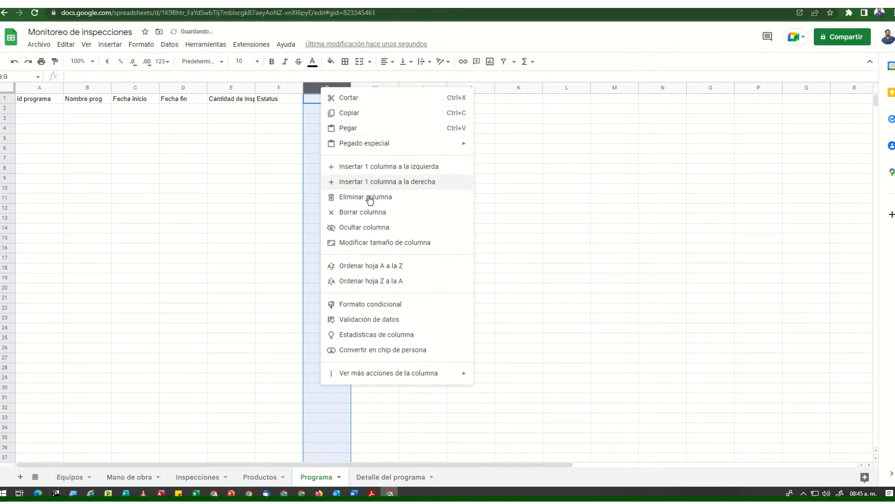
left_click(364, 199)
left_click(238, 207)
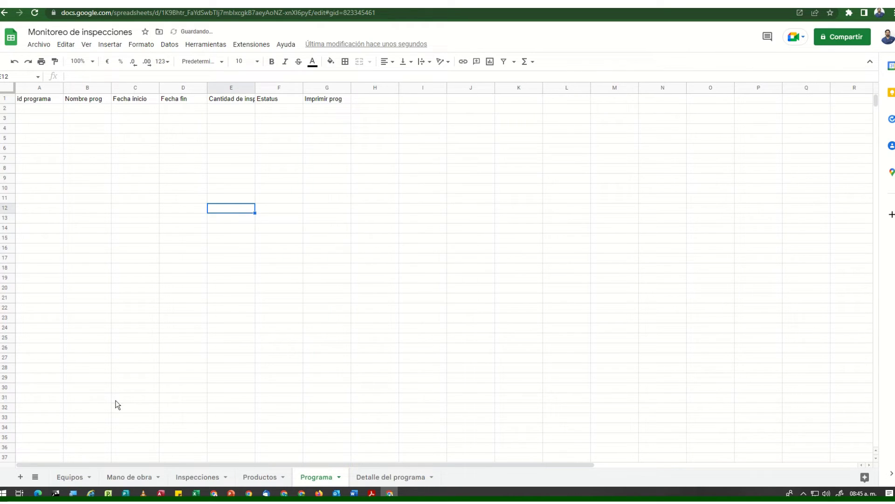
- Create an AppSheet app from the workbook, starting on the Equipos sheet, and open the new app for customization
left_click(70, 477)
left_click(252, 44)
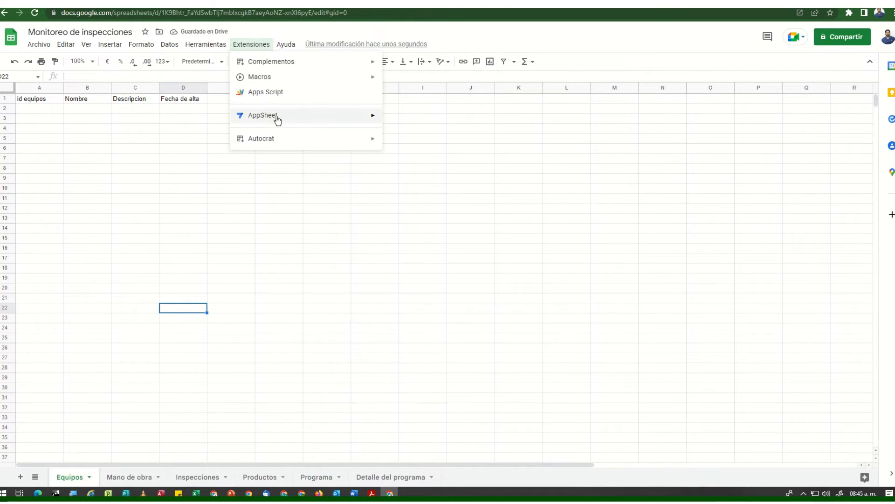
mouse_move(376, 117)
left_click(411, 119)
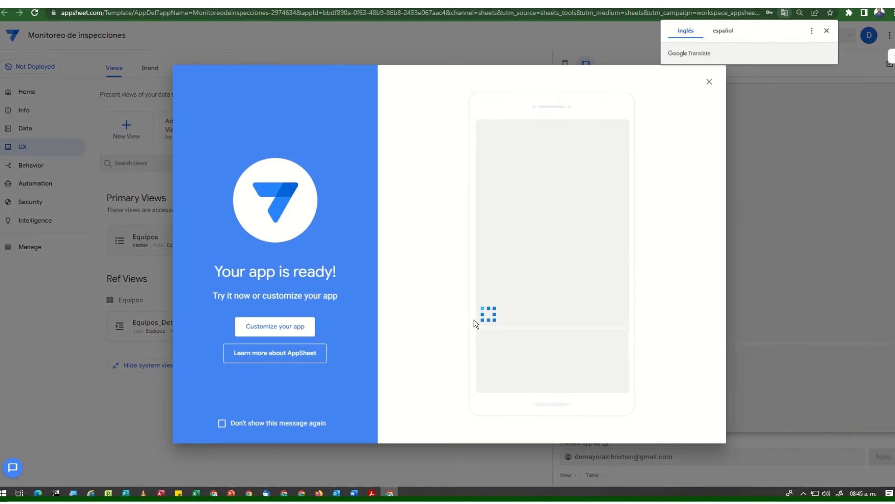
left_click(277, 327)
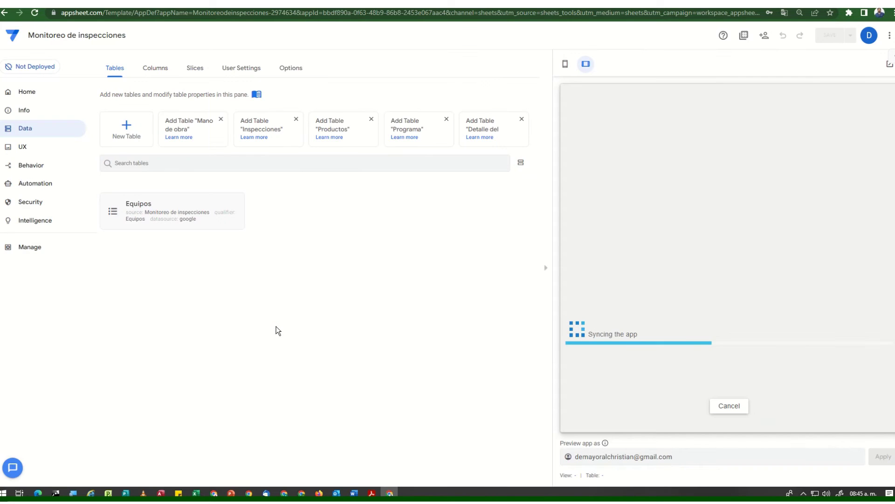
- Add the suggested tables Mano de obra, Inspecciones, Productos, Programa and Detalle del programa to the app's data
left_click(186, 132)
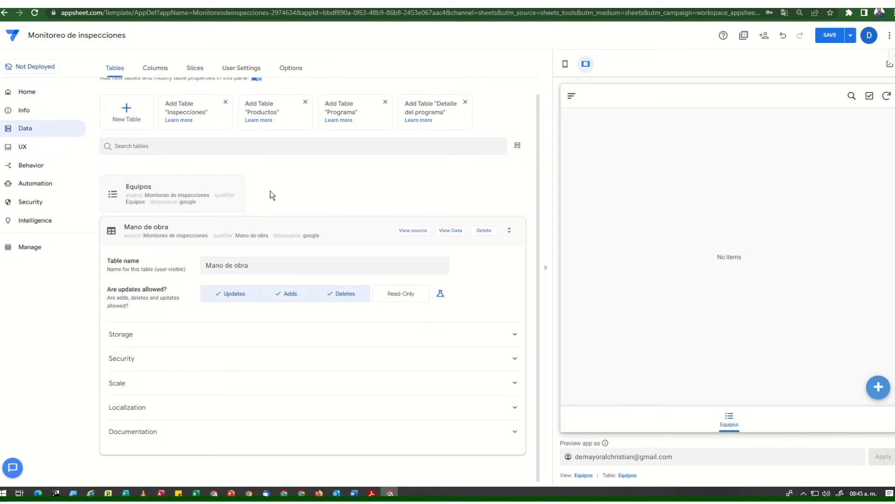
left_click(203, 112)
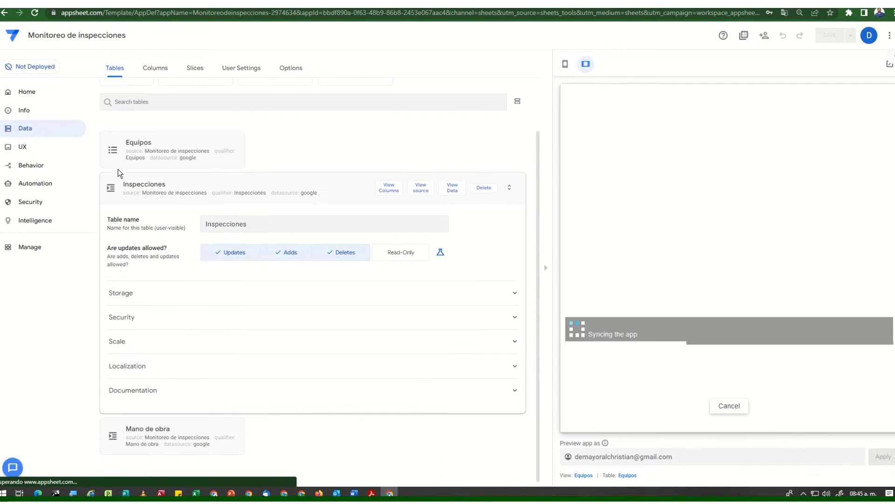
left_click(184, 136)
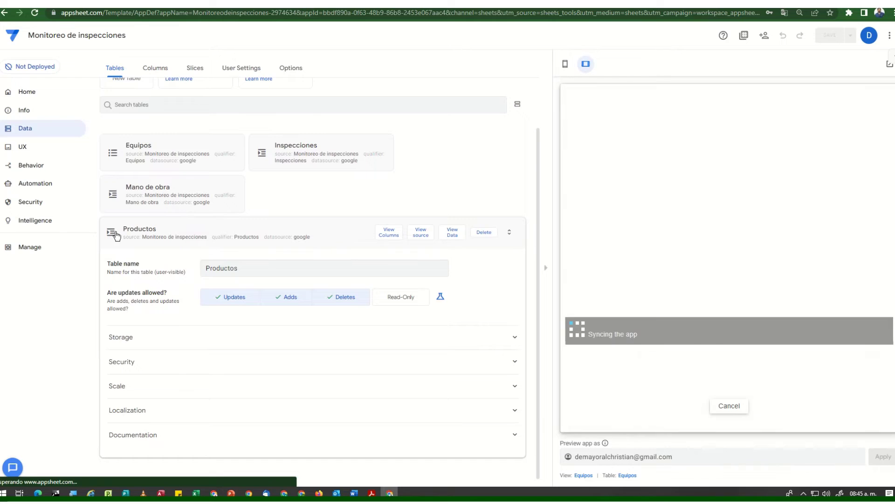
left_click(192, 133)
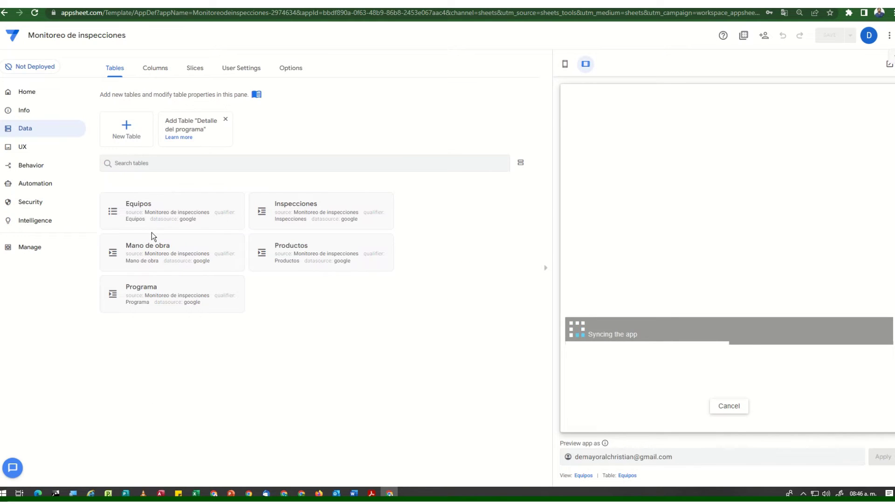
left_click(184, 135)
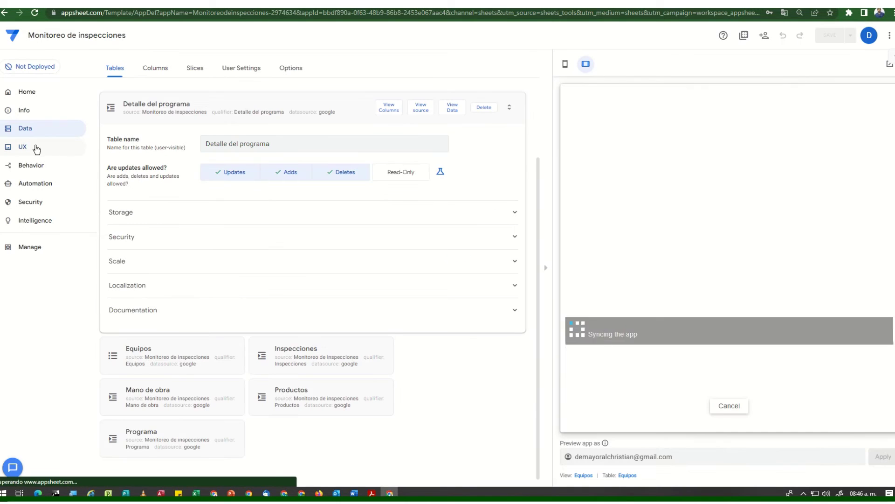
- Create a primary view named "Detalle programa" for the Detalle del programa data with the table view type
left_click(36, 147)
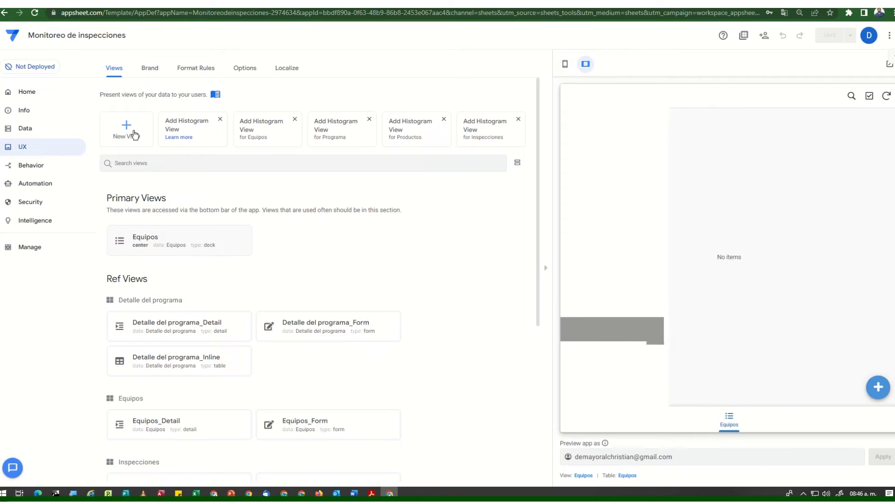
left_click(140, 146)
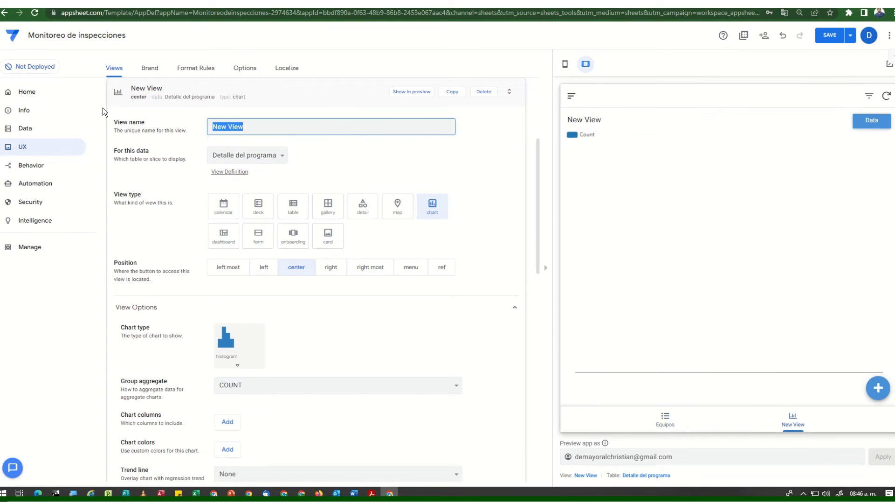
type("Detalle programa")
left_click(293, 205)
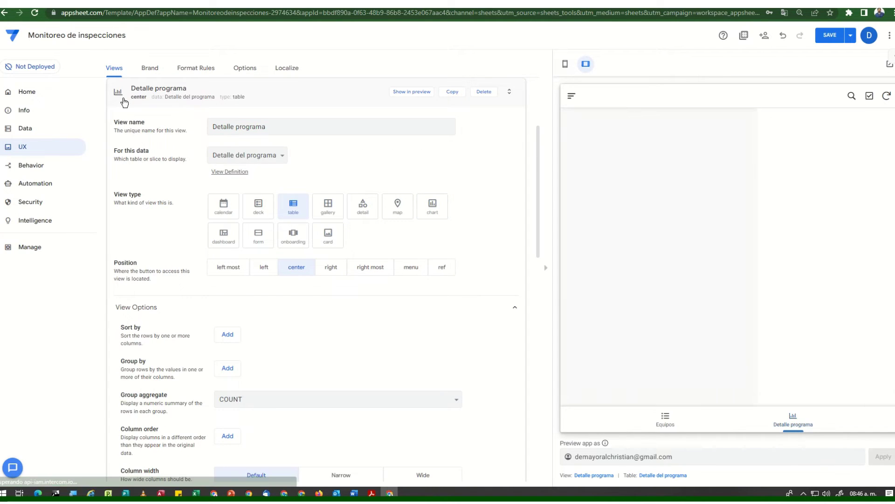
left_click(140, 91)
scroll(133, 138, "up", 4)
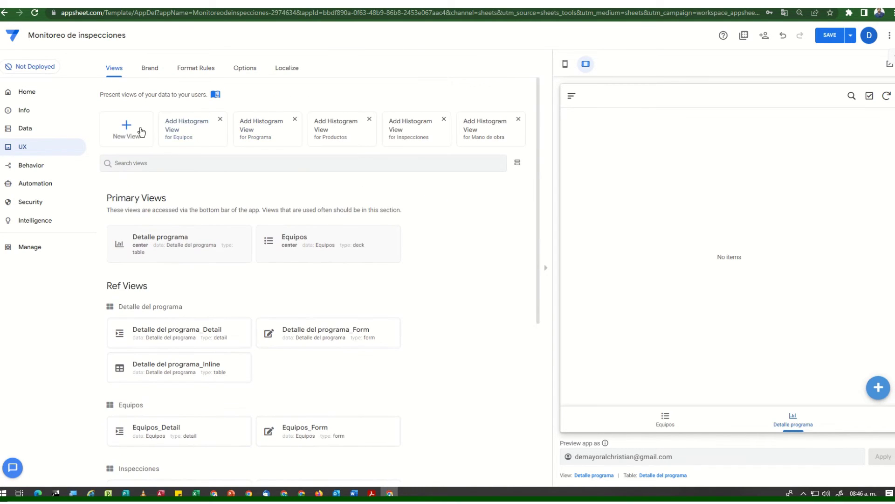
- Add a table view named "Inspecciones" that displays the Inspecciones data
left_click(140, 129)
left_click(252, 155)
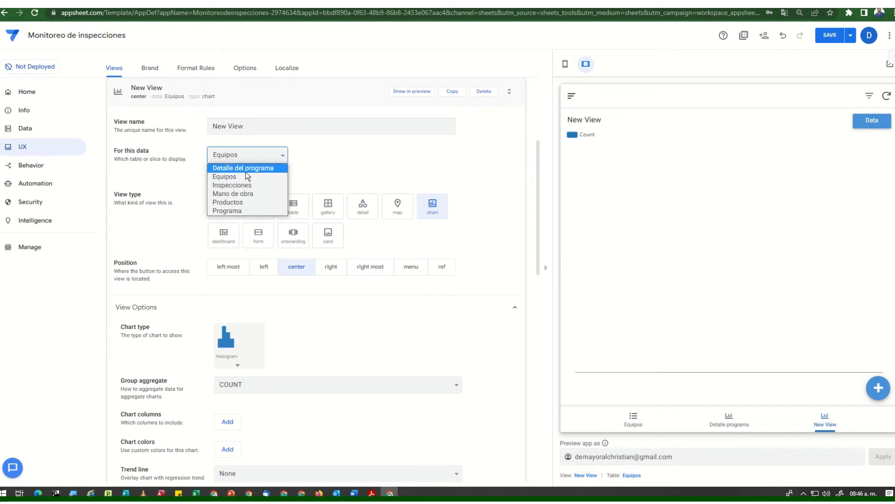
left_click(243, 186)
type("I")
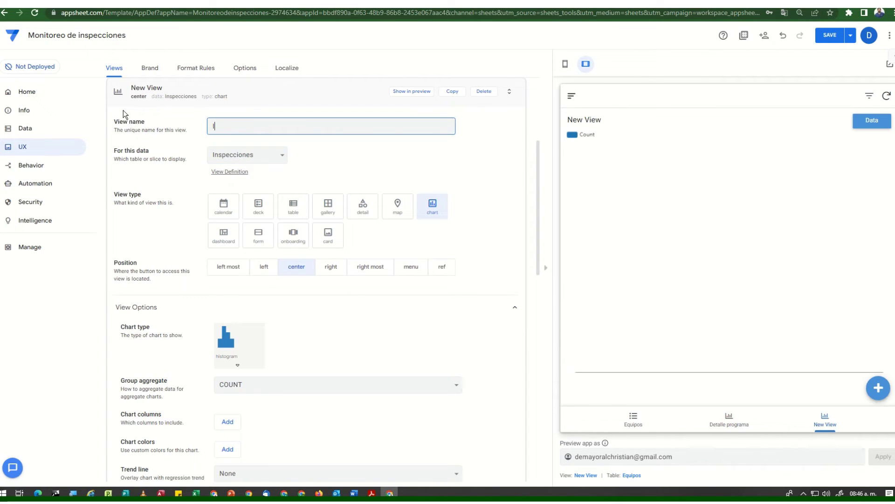
type("nspecciones")
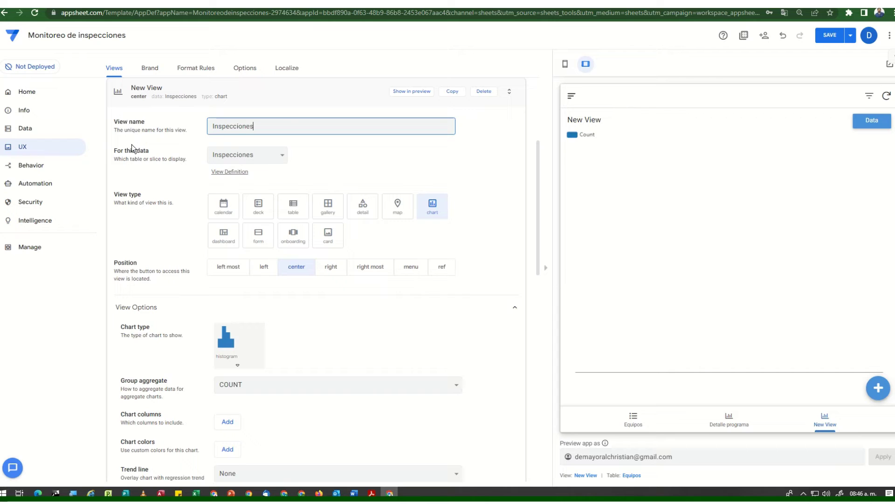
left_click(293, 207)
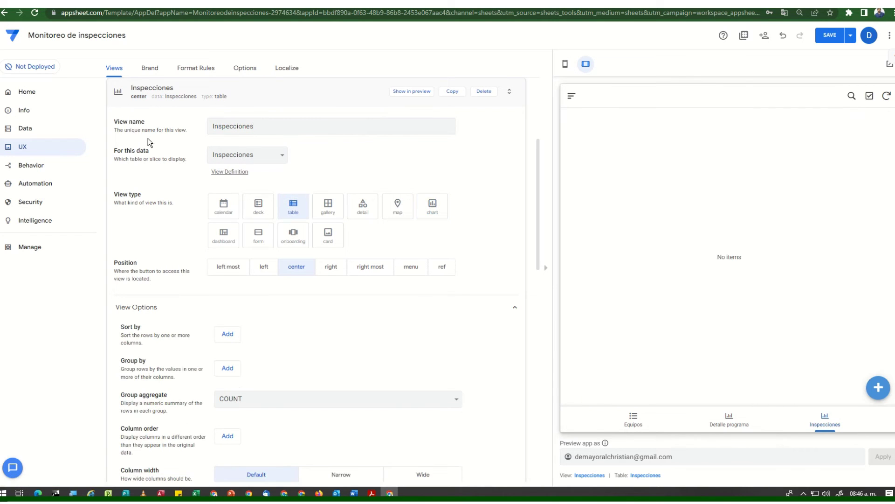
scroll(147, 138, "up", 4)
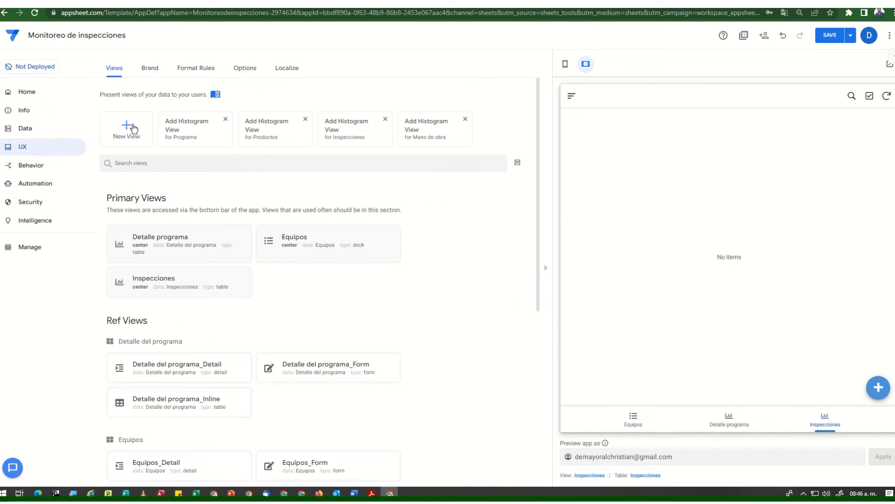
- Add a table view named "Mano de obra" that displays the Mano de obra data
left_click(126, 127)
left_click(233, 161)
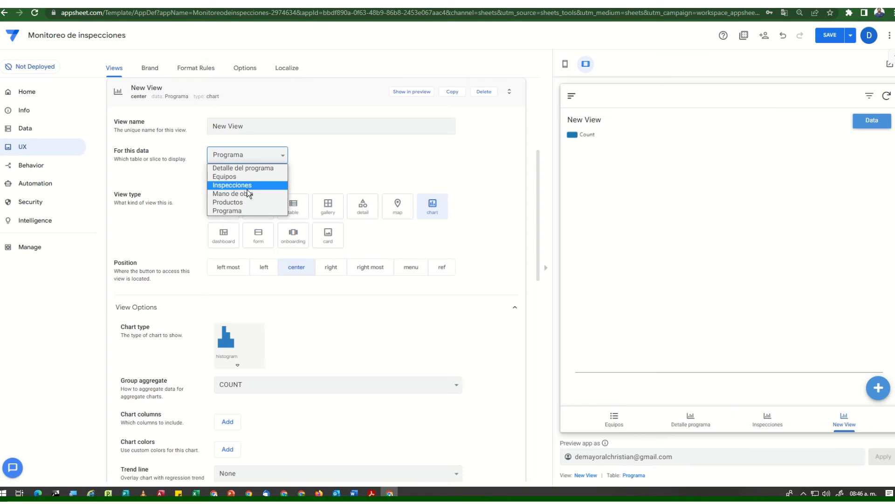
key("m")
key("shift+Tab")
type("M")
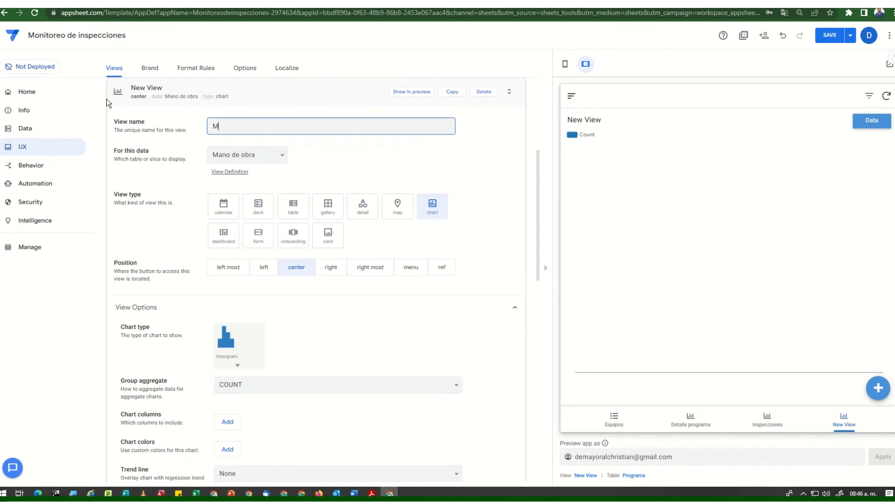
type("ano de obra")
left_click(297, 206)
left_click(120, 93)
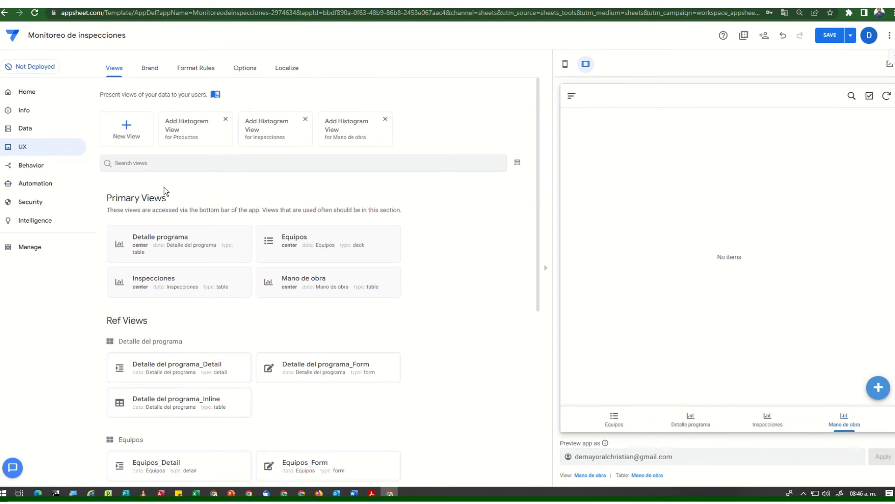
- Add a table view named "Productos" that displays the Productos data
left_click(126, 131)
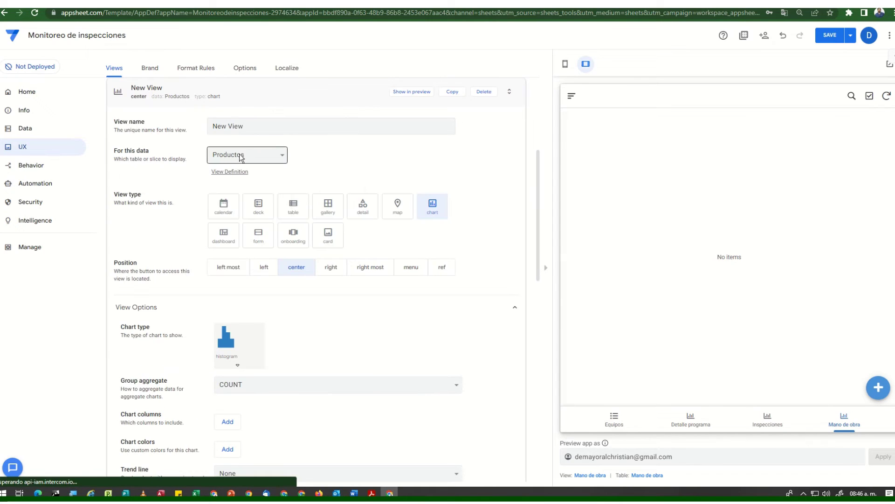
left_click(240, 154)
left_click(248, 202)
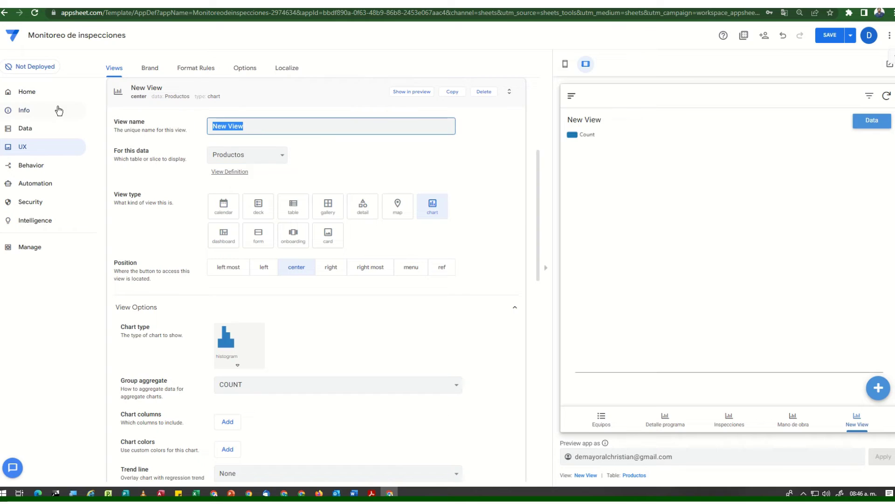
type("Productos")
left_click(293, 205)
left_click(128, 94)
scroll(130, 140, "up", 5)
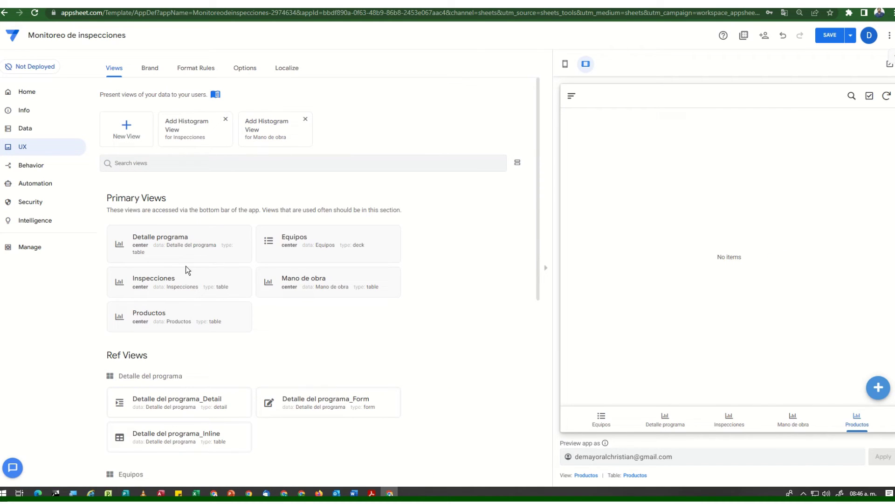
- Add a view named "Programa" for the Programa data, keeping the chart view type
left_click(128, 140)
left_click(248, 155)
left_click(237, 211)
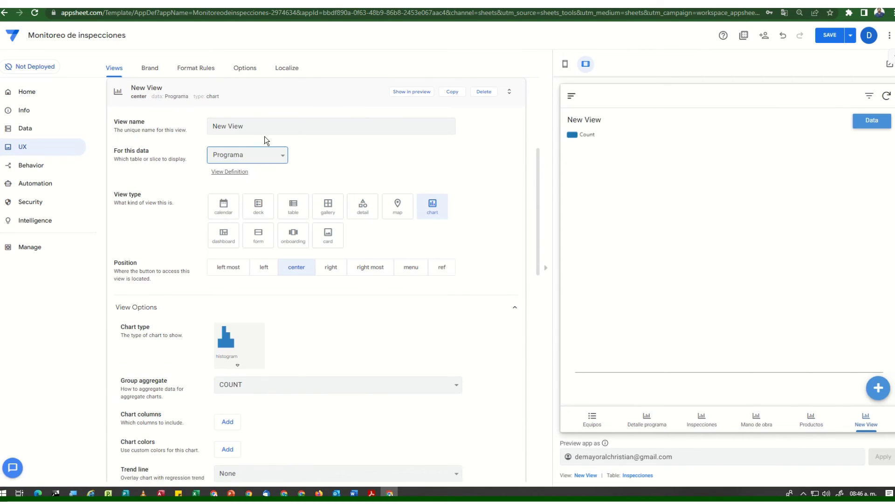
type("Programa")
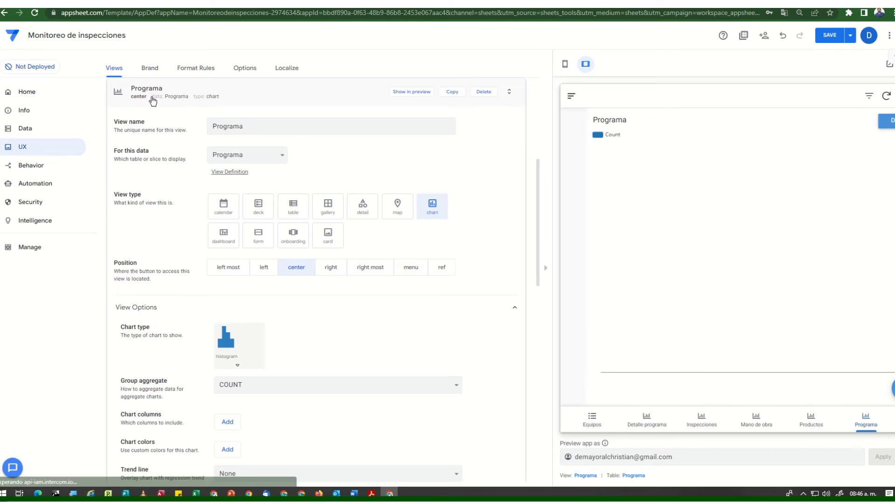
left_click(127, 97)
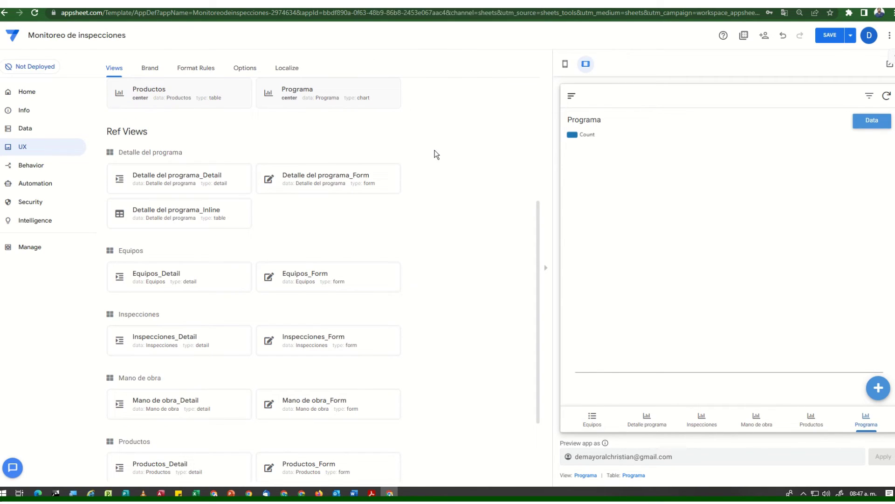
- Switch to the Monitoreo de inspecciones spreadsheet and insert an empty column before Estatus in the Detalle del programa sheet
key("ctrl+shift+Tab")
left_click(333, 286)
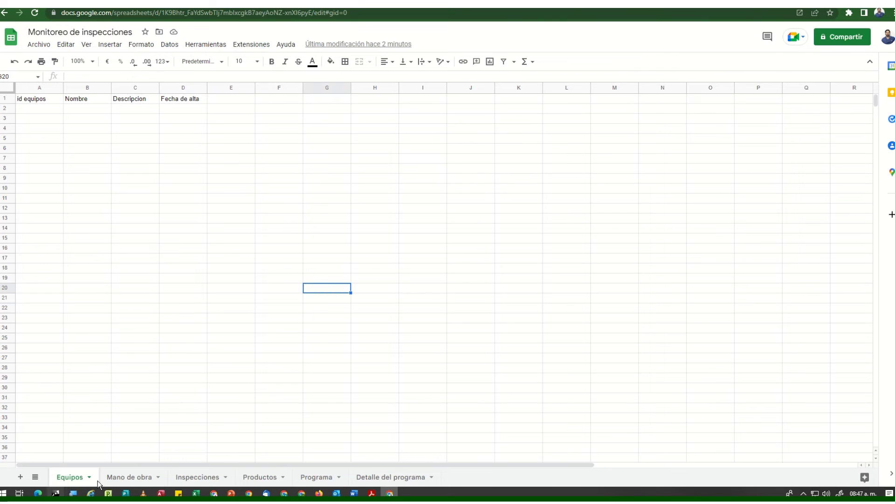
left_click(184, 481)
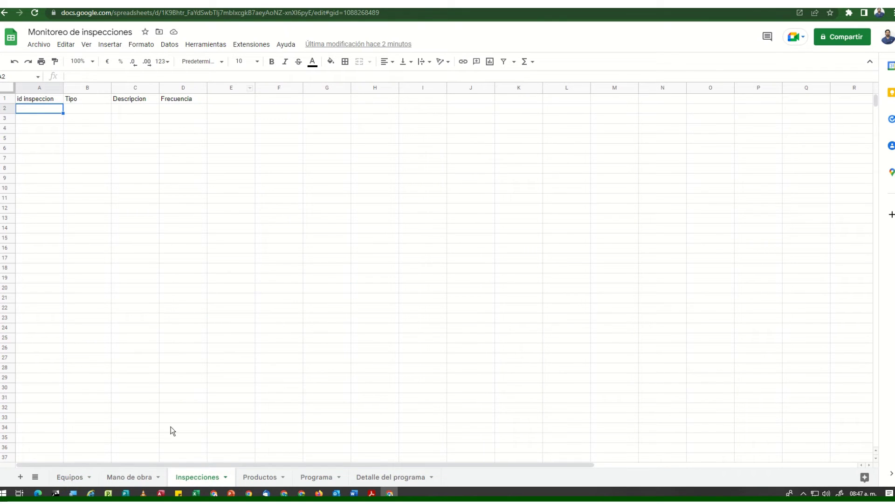
left_click(376, 477)
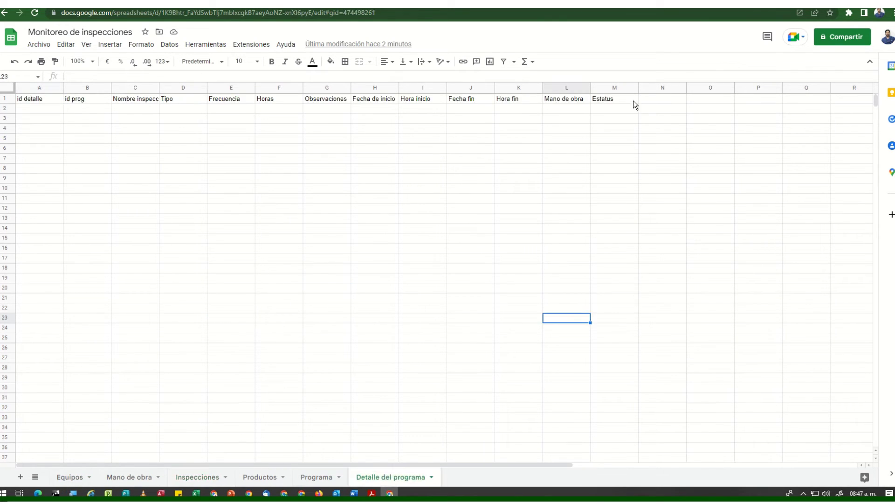
left_click(658, 100)
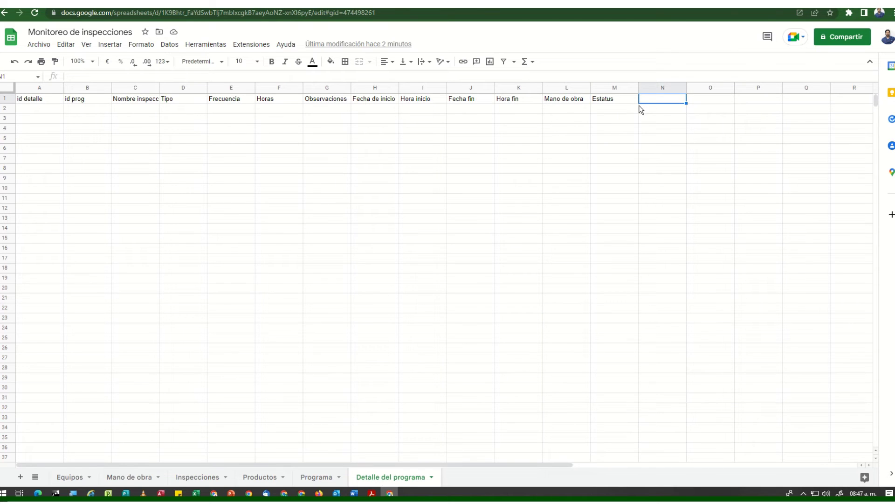
right_click(603, 89)
key("Escape")
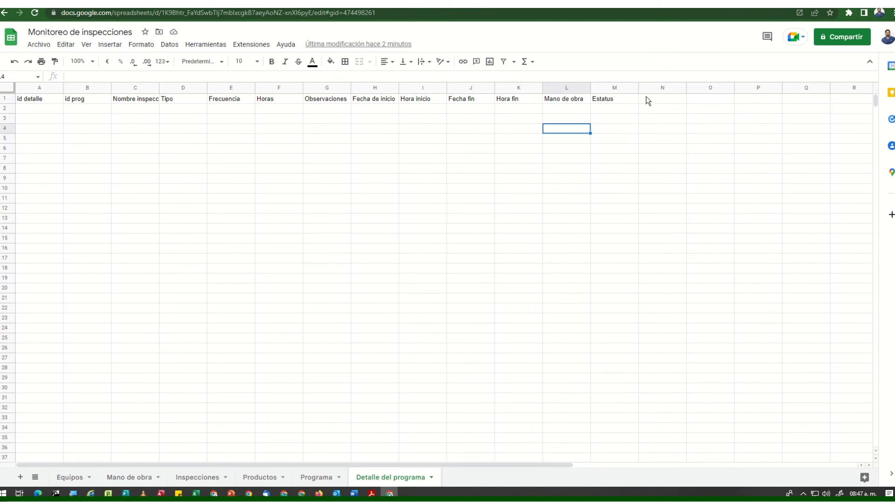
right_click(601, 88)
left_click(625, 166)
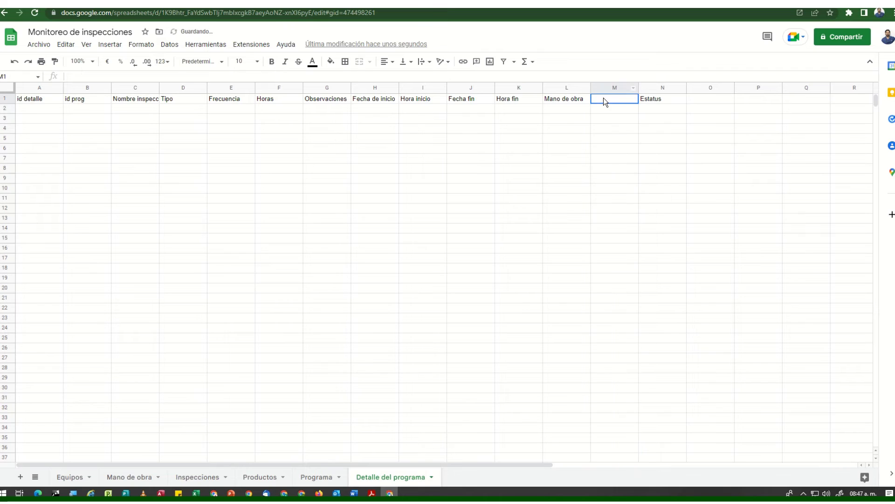
- Enter the header "Evidencia" in cell M1 of the new column
type("Evidencia")
left_click(606, 109)
left_click(623, 100)
left_click(651, 100)
left_click(612, 103)
left_click(652, 102)
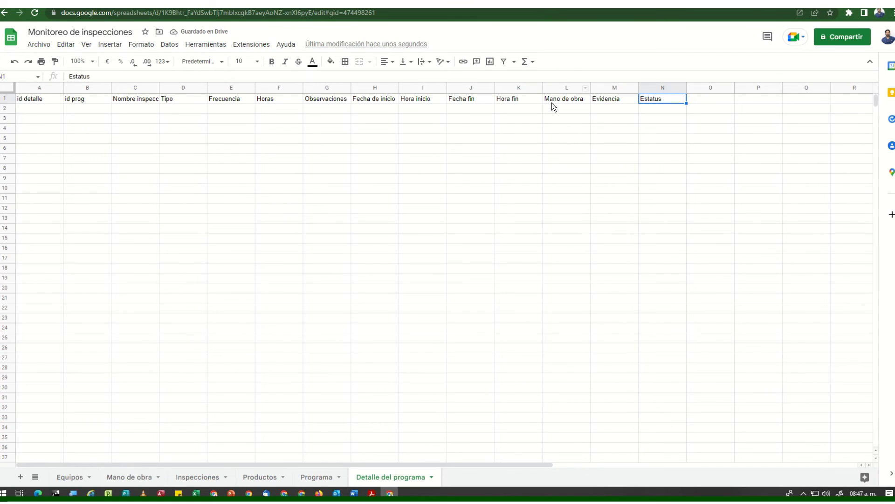
- Switch back to AppSheet and regenerate the column structure of the Detalle del programa table
key("ctrl+Tab")
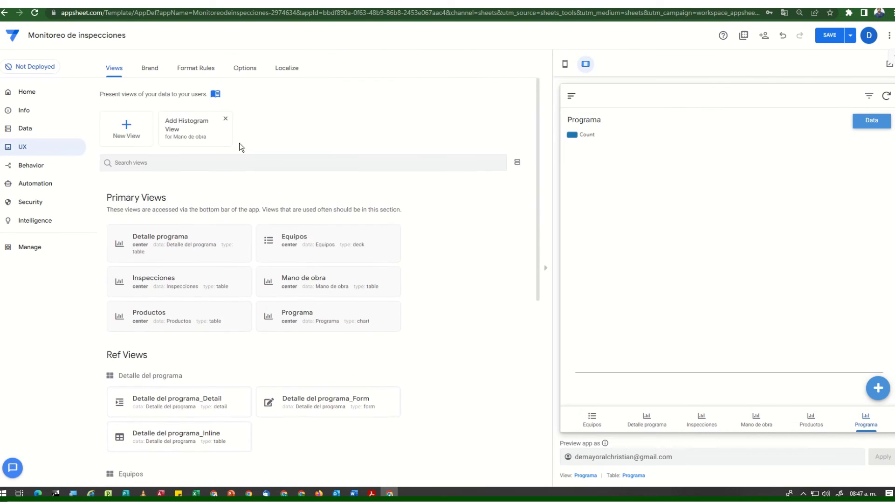
left_click(71, 133)
left_click(155, 69)
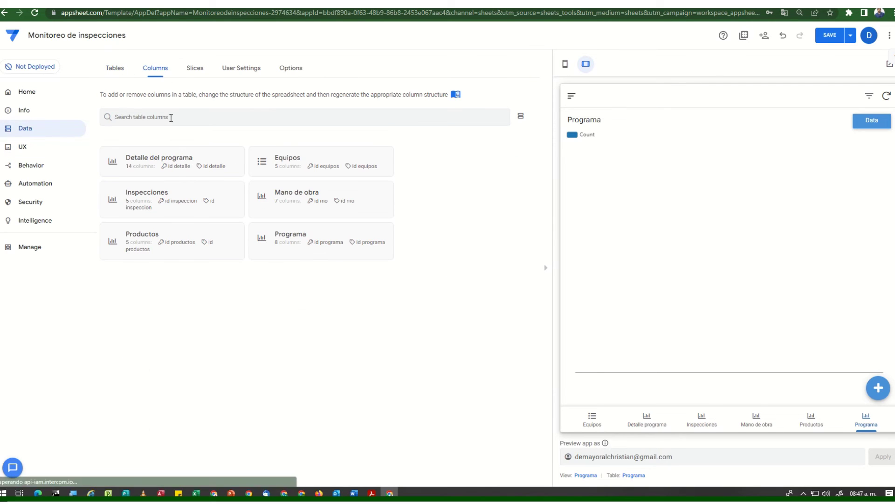
left_click(167, 168)
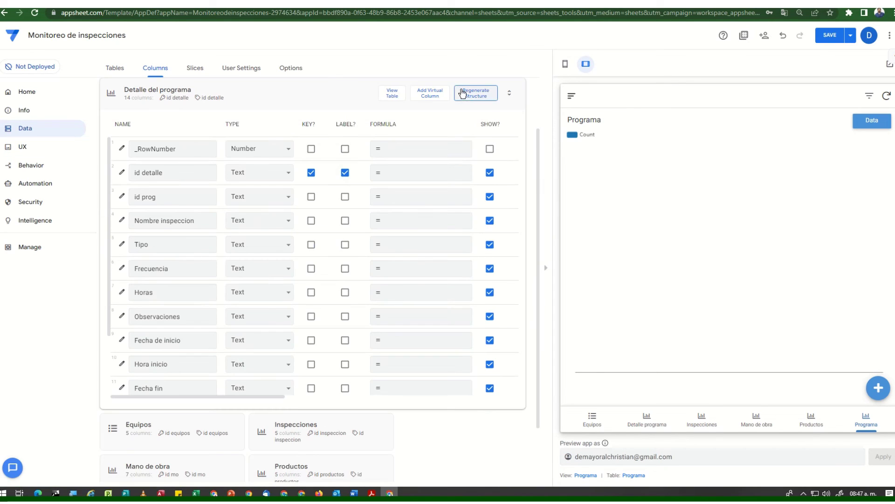
left_click(476, 92)
left_click(500, 329)
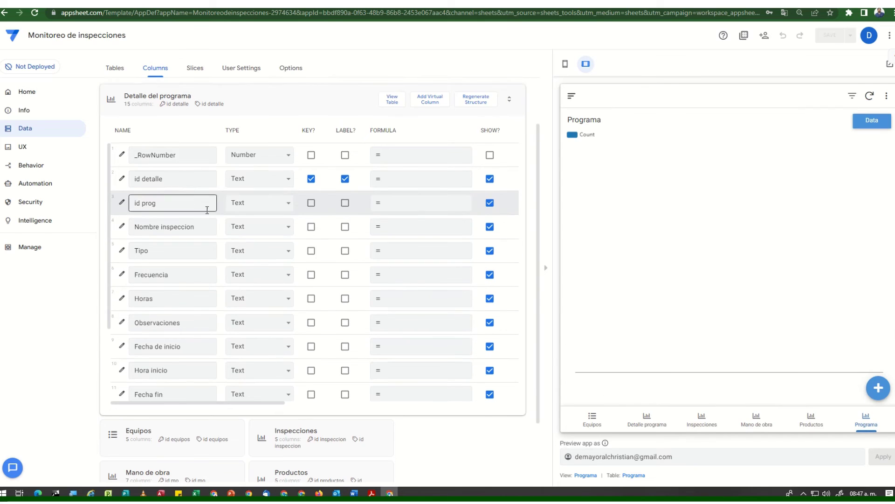
left_click(111, 160)
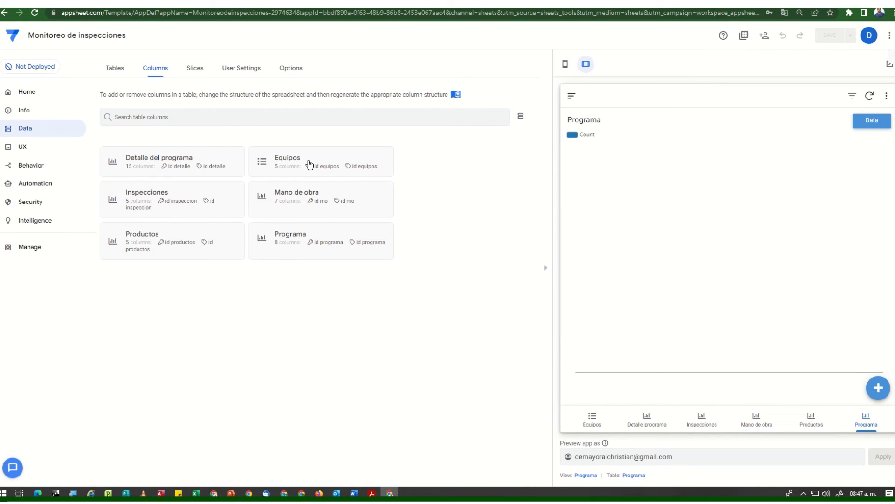
- Replace the initial value of id equipos in the Equipos table with the CONCATENATE formula copied from the "formulas appsheet" document
left_click(294, 164)
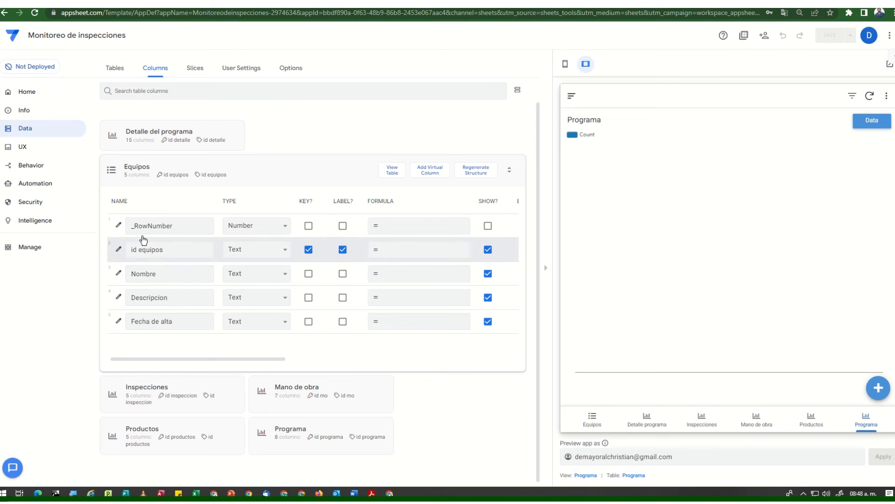
left_click(234, 250)
left_click_drag(239, 359, 342, 359)
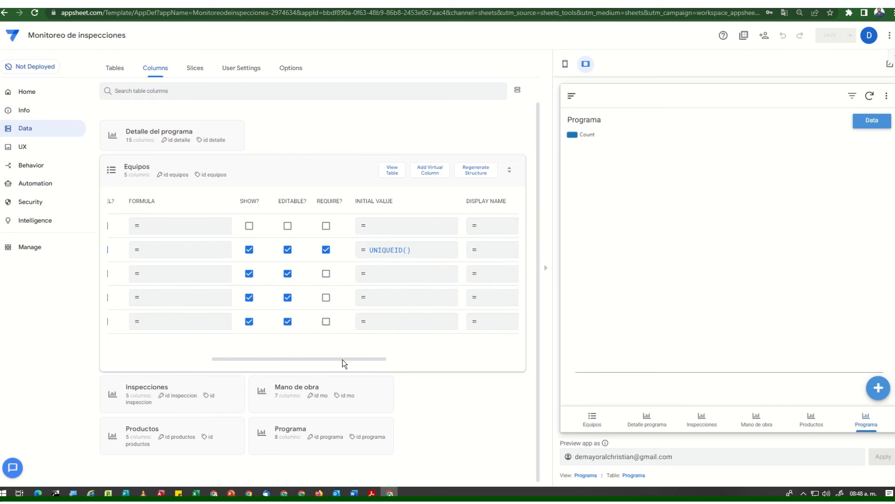
left_click(391, 247)
left_click_drag(380, 103, 187, 102)
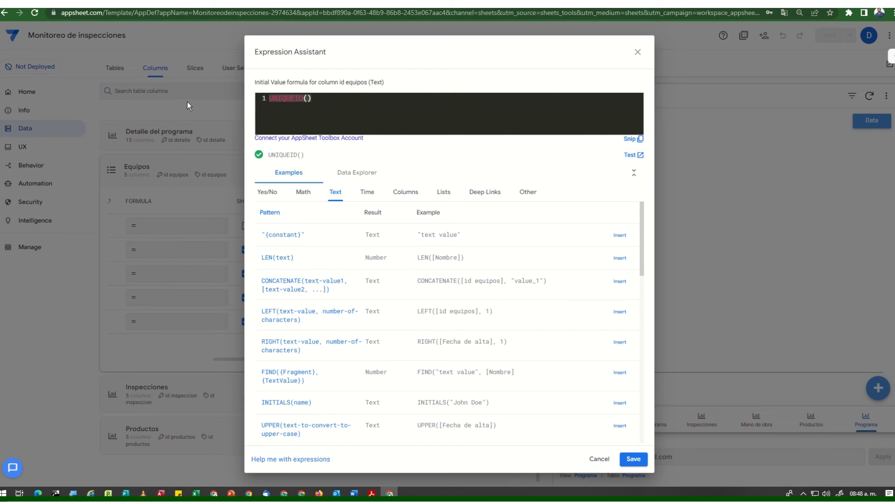
key("alt+Tab")
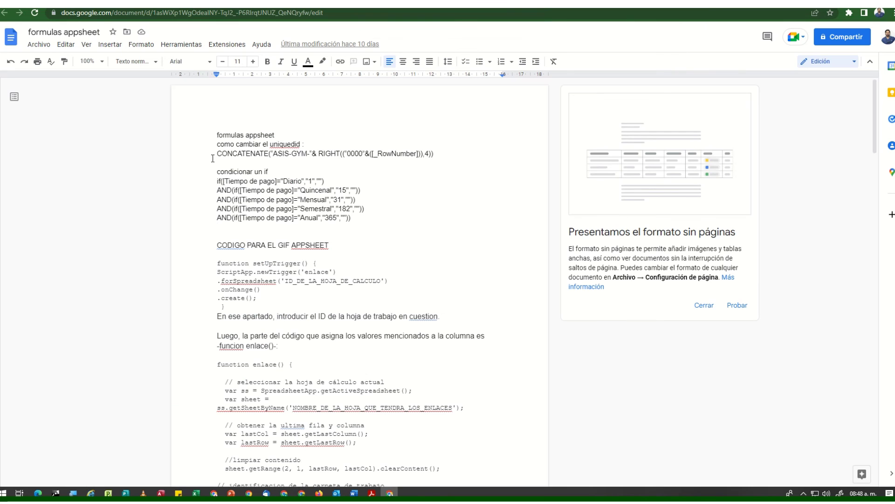
left_click_drag(216, 153, 437, 154)
right_click(412, 149)
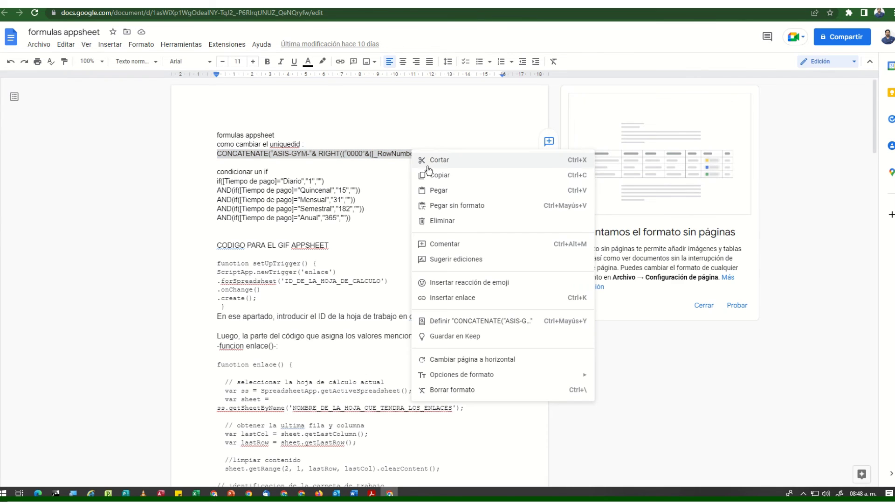
left_click(433, 172)
key("alt+Tab")
left_click(387, 104)
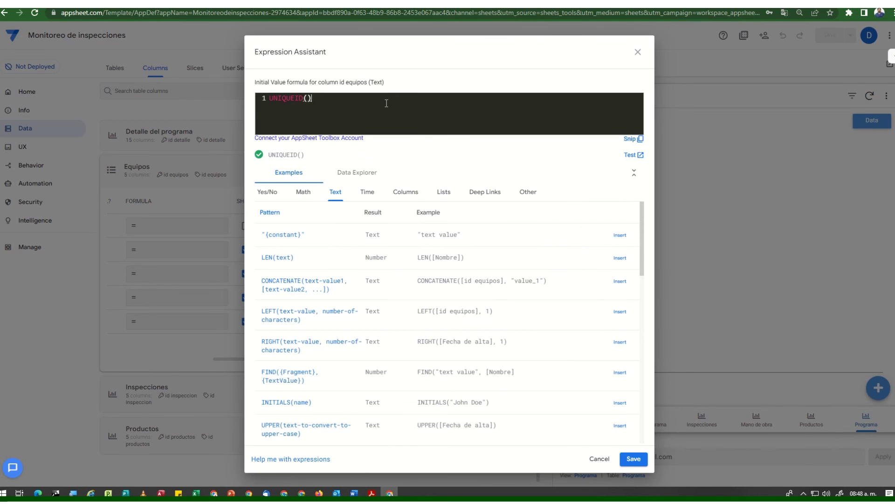
key("ctrl+a")
key("ctrl+v")
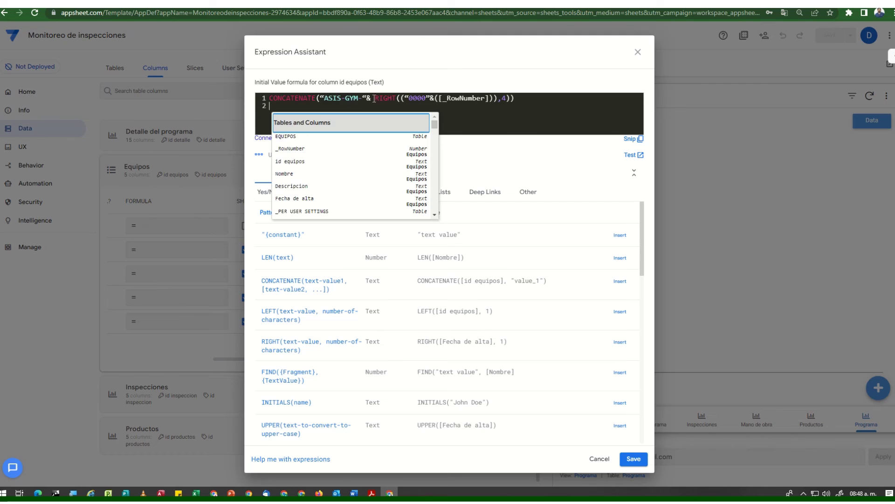
- Replace the ASIS-GYM prefix in the id equipos formula with EQUIPO, keeping the hyphen, and save the expression
left_click_drag(362, 99, 326, 100)
key("BackSpace")
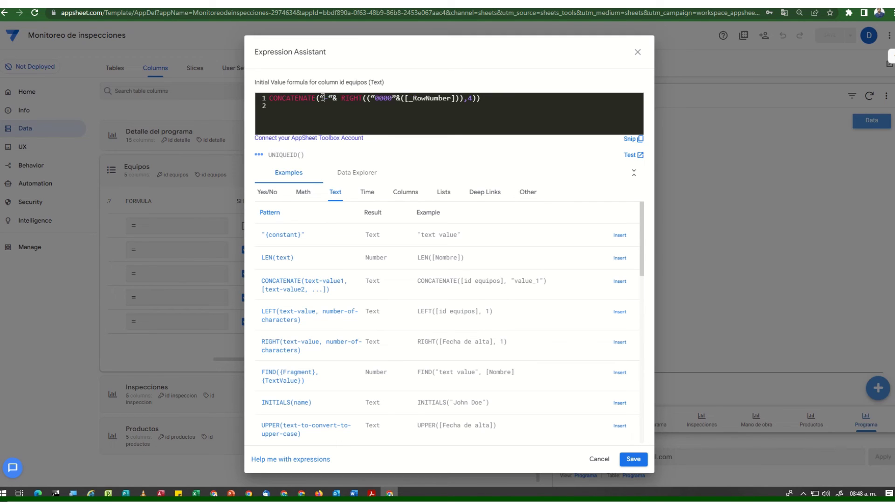
type("Equipos[")
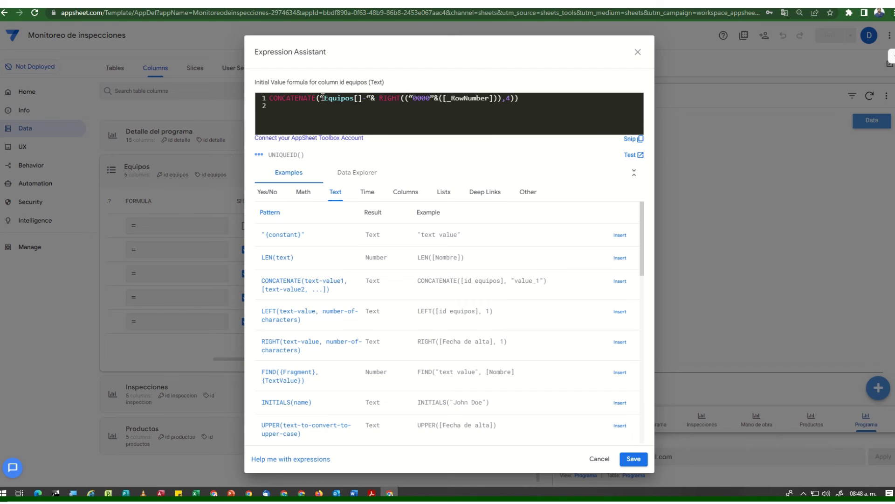
key("BackSpace")
key("BackSpace")
key("BackSpace")
key("BackSpace")
key("BackSpace")
key("BackSpace")
key("BackSpace")
key("BackSpace")
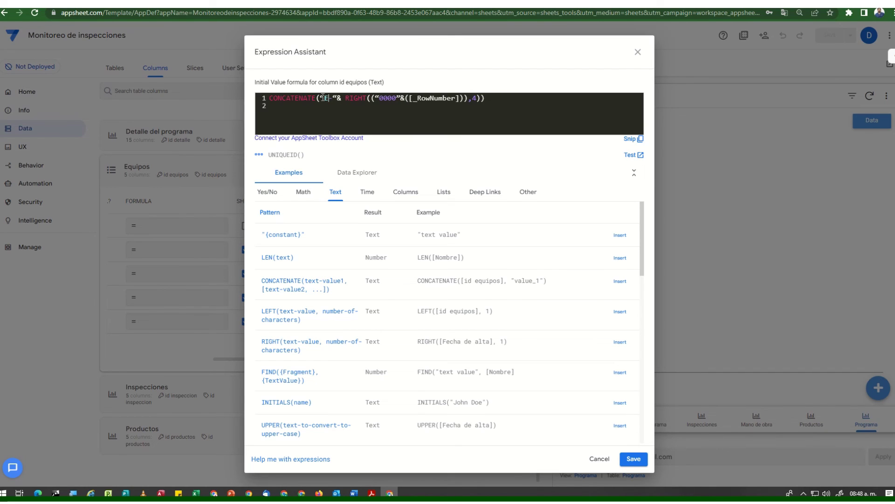
type("Q")
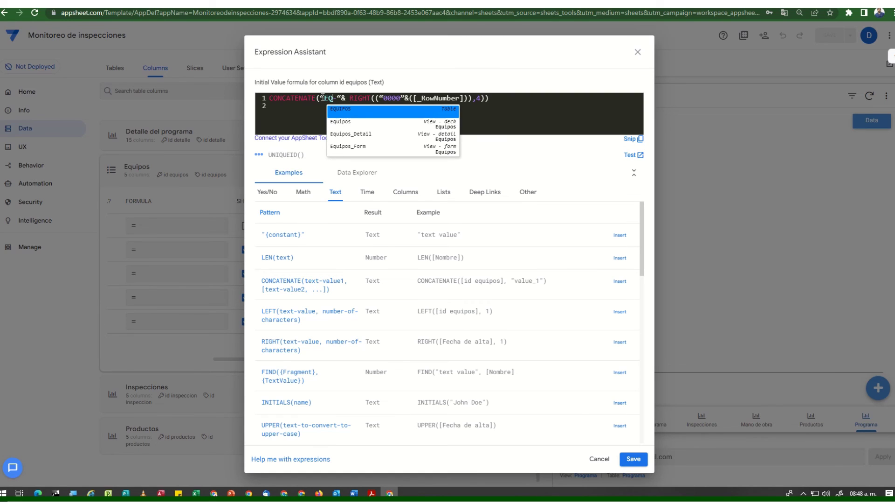
type("UIPO")
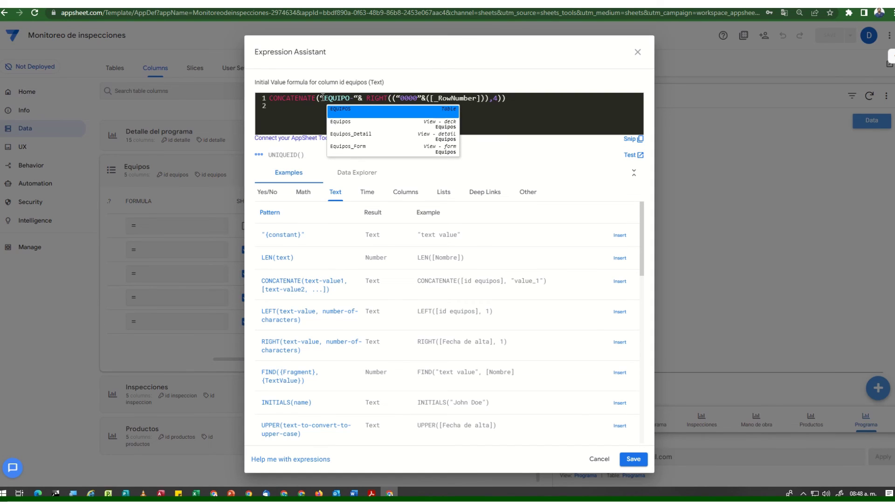
left_click(499, 119)
left_click(634, 459)
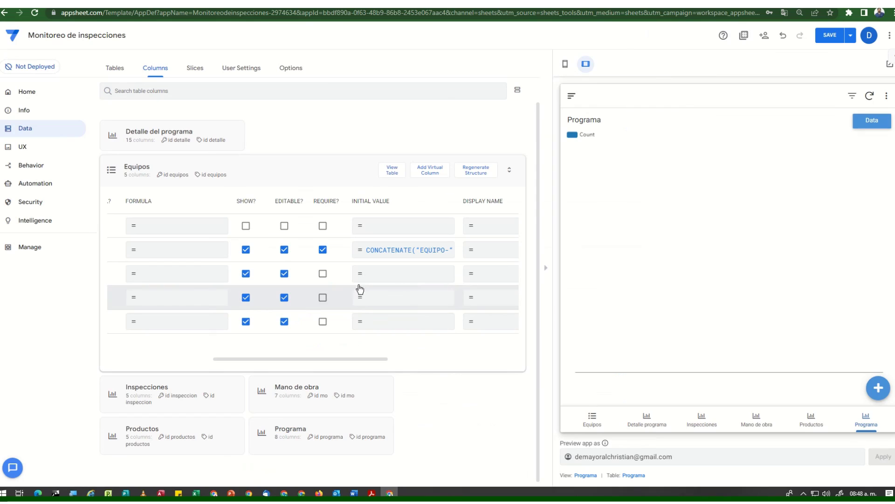
- Set the column type of Fecha de alta in the Equipos table to Date and save the app
left_click_drag(306, 359, 126, 359)
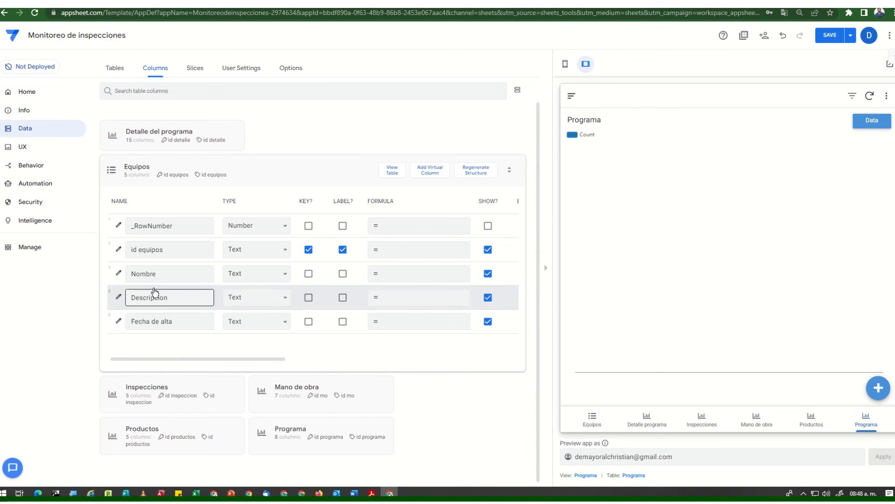
left_click(261, 323)
key("d")
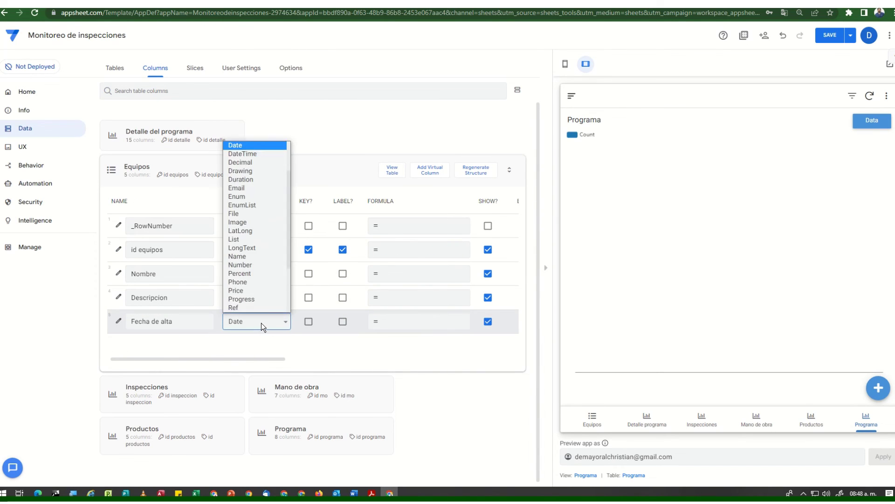
key("Return")
left_click(830, 37)
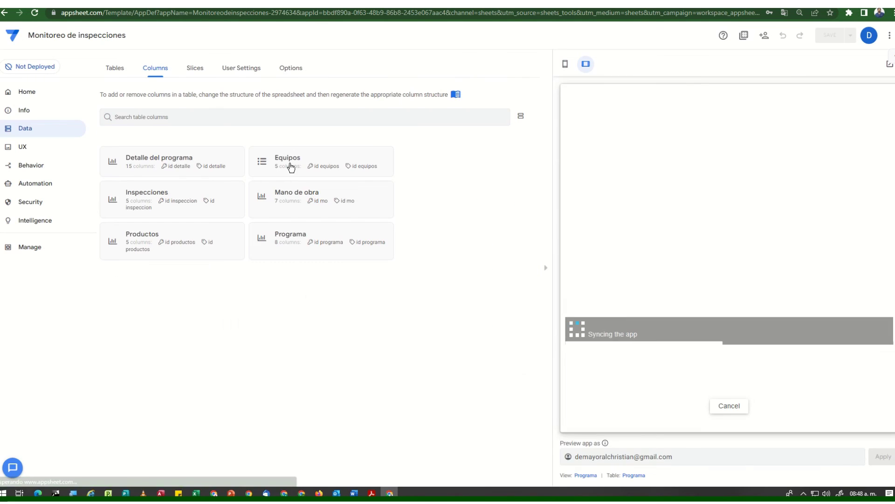
- Set the initial value of id inspeccion in the Inspecciones table to CONCATENATE("INSP-"& RIGHT(("0000"&([_RowNumber])),4))
left_click(162, 202)
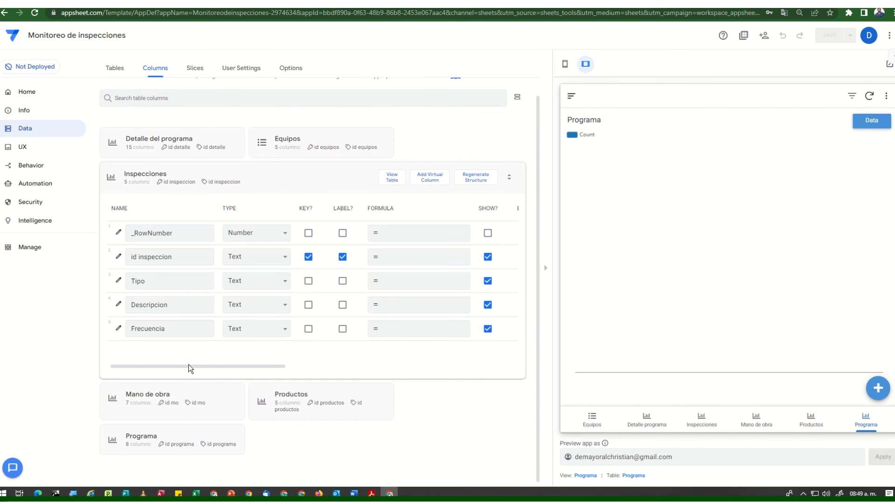
left_click_drag(190, 366, 344, 332)
left_click(280, 259)
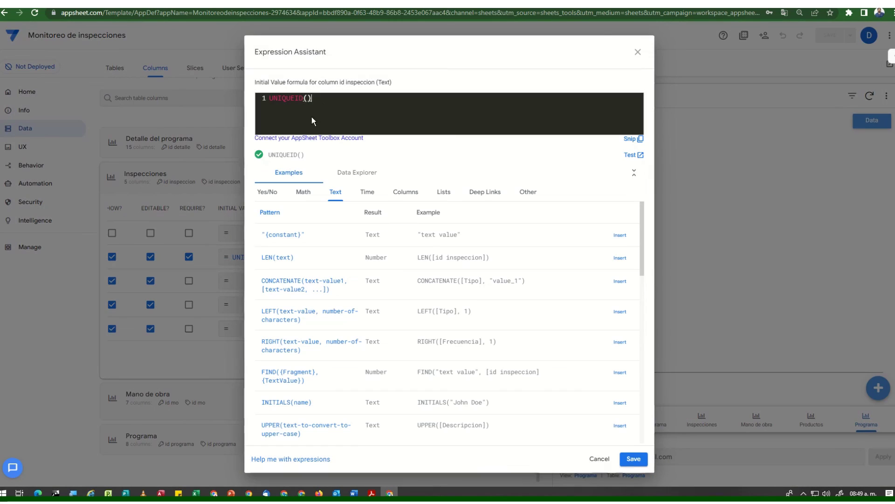
key("ctrl+v")
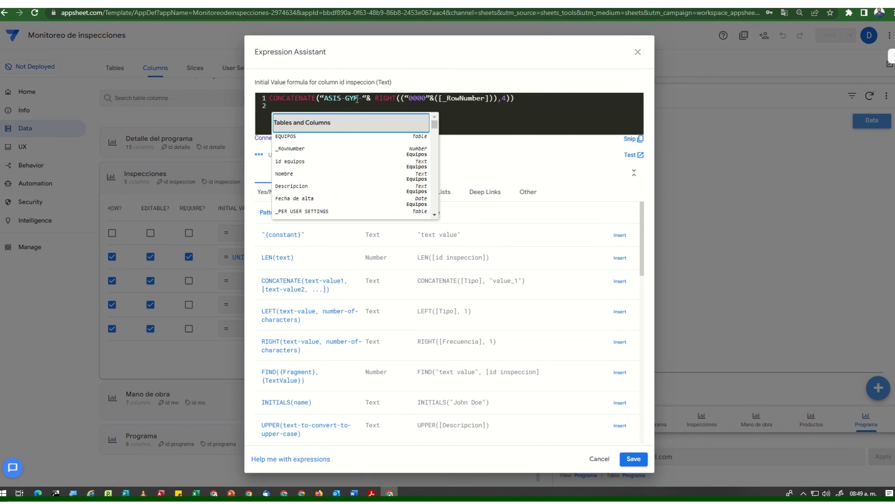
left_click_drag(358, 99, 326, 100)
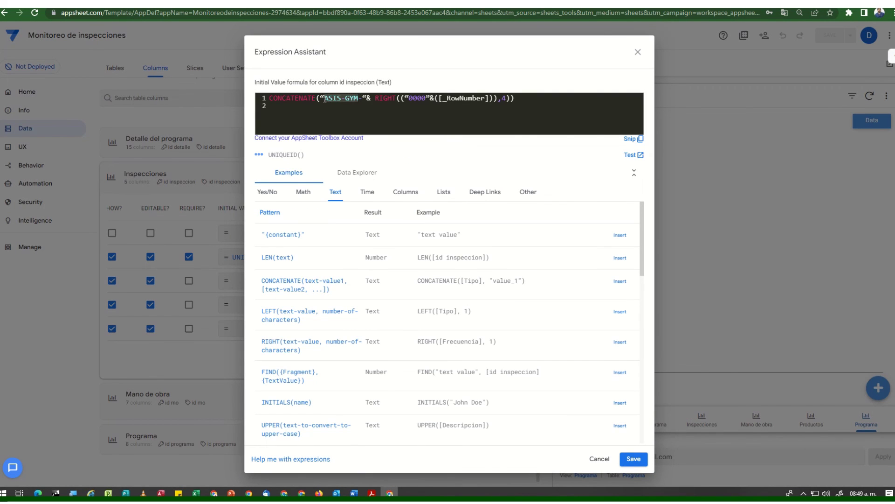
type("INSP")
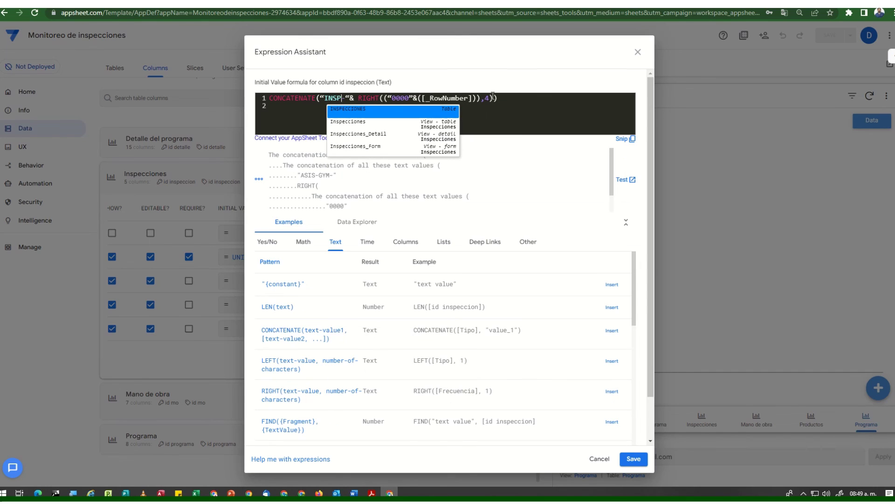
left_click(634, 458)
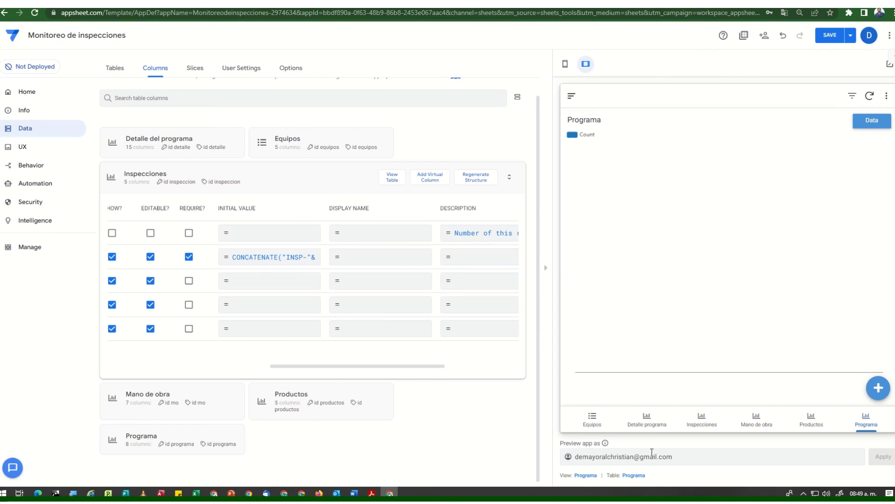
left_click_drag(387, 368, 149, 369)
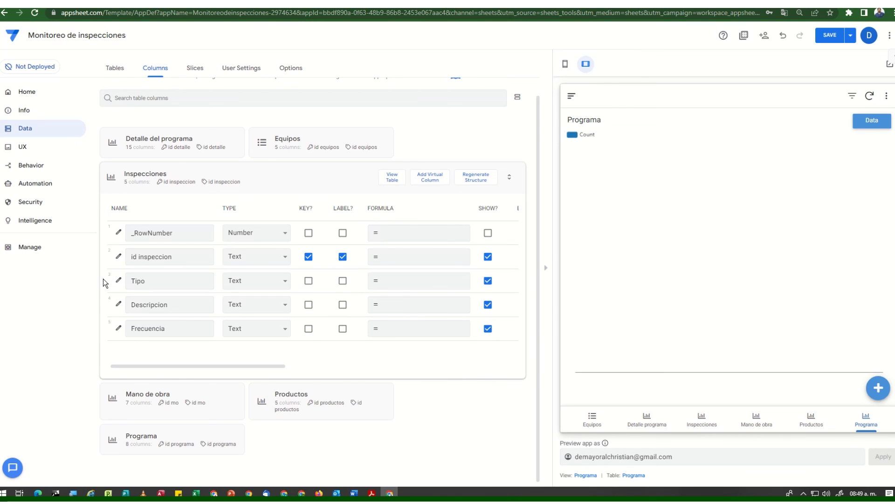
- Set the column type of Tipo in the Inspecciones table to Enum in its detailed settings
left_click(118, 281)
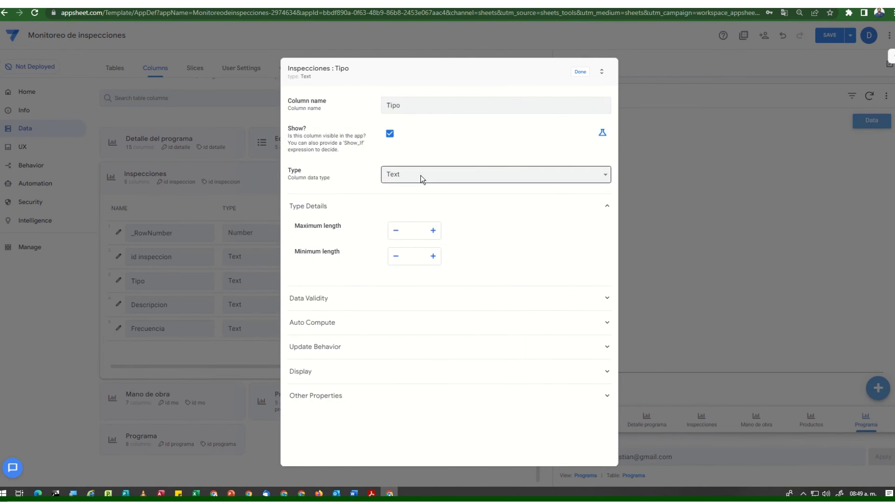
left_click(421, 175)
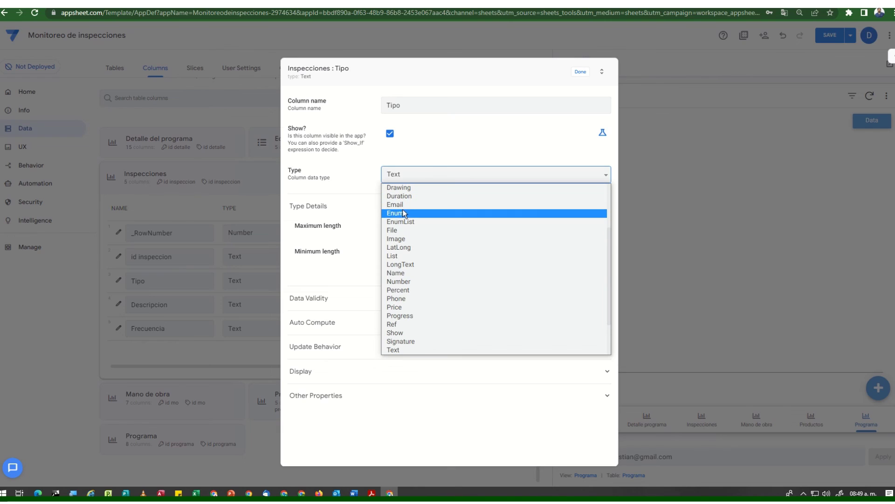
left_click(407, 215)
- Add the values Preventiva, Predictiva, Correctiva and De oportunidad to the Tipo column's Enum list and finish editing the column
left_click(402, 237)
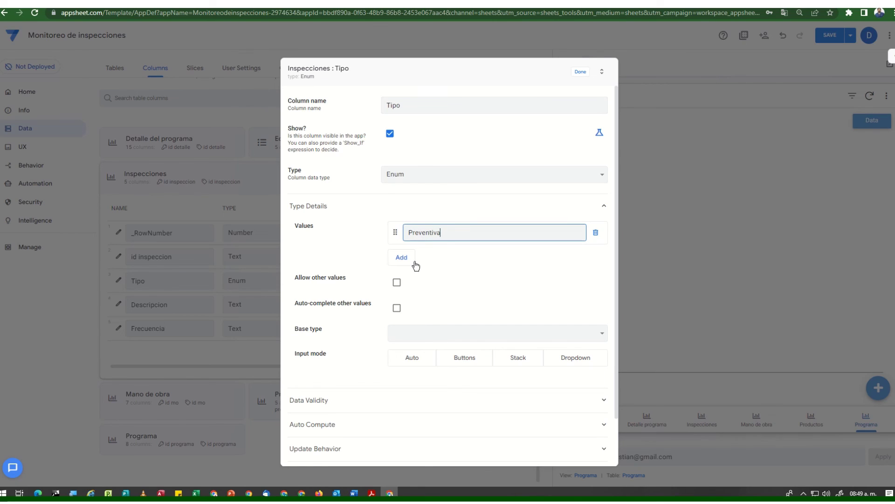
left_click(415, 262)
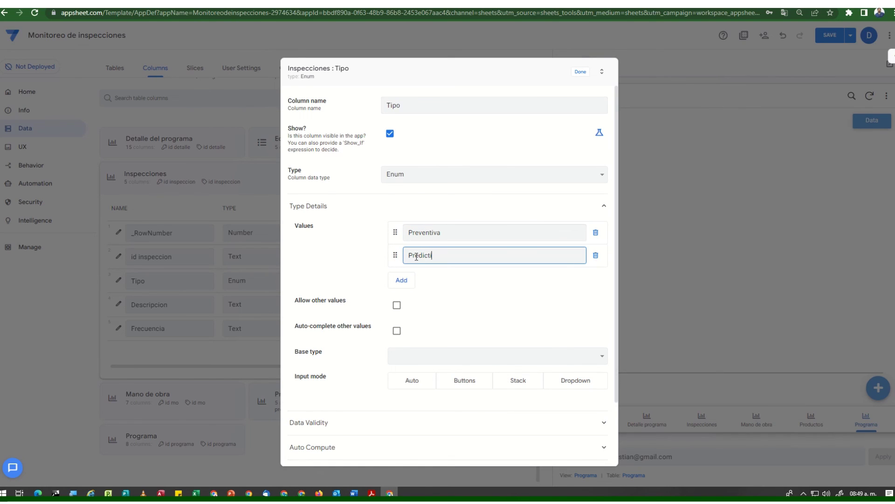
left_click(404, 284)
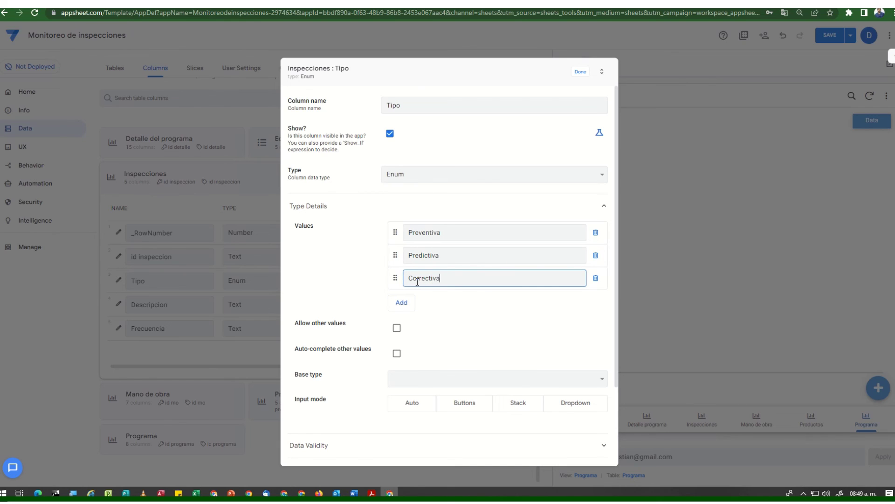
left_click(400, 303)
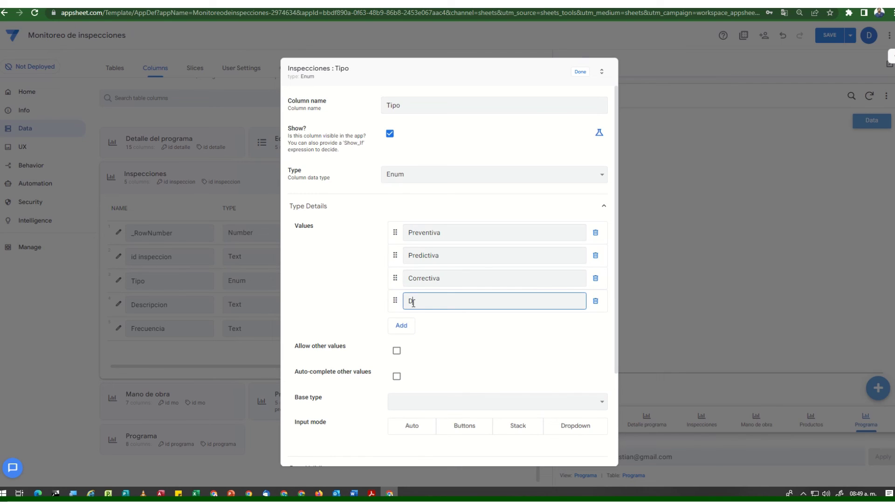
type("e oportunidad")
left_click(443, 334)
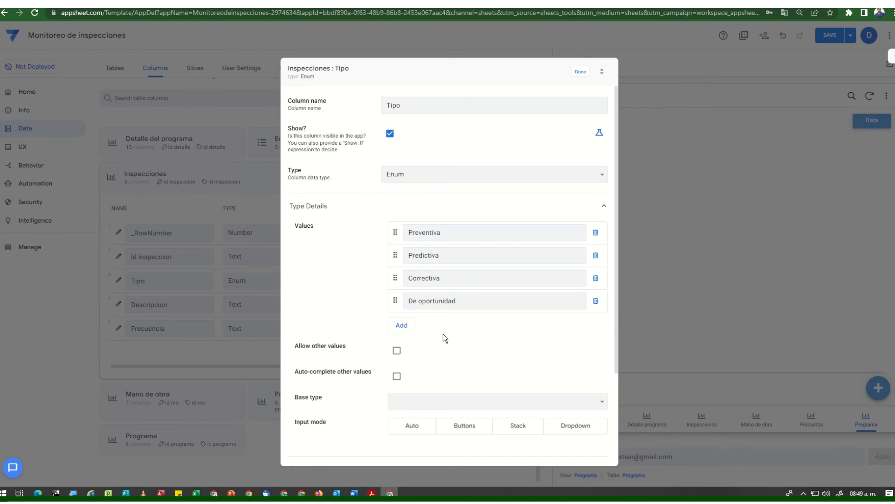
left_click(580, 73)
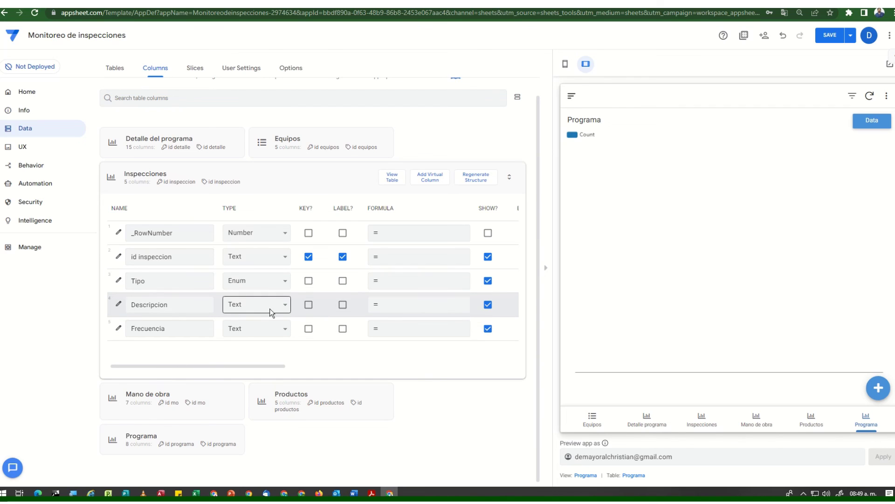
- Open the column type choices for Frecuencia in the Inspecciones table
left_click(250, 332)
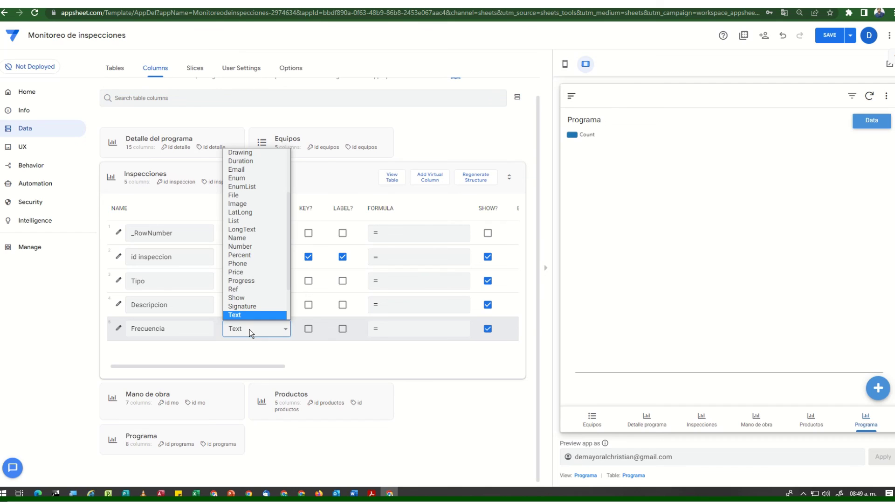